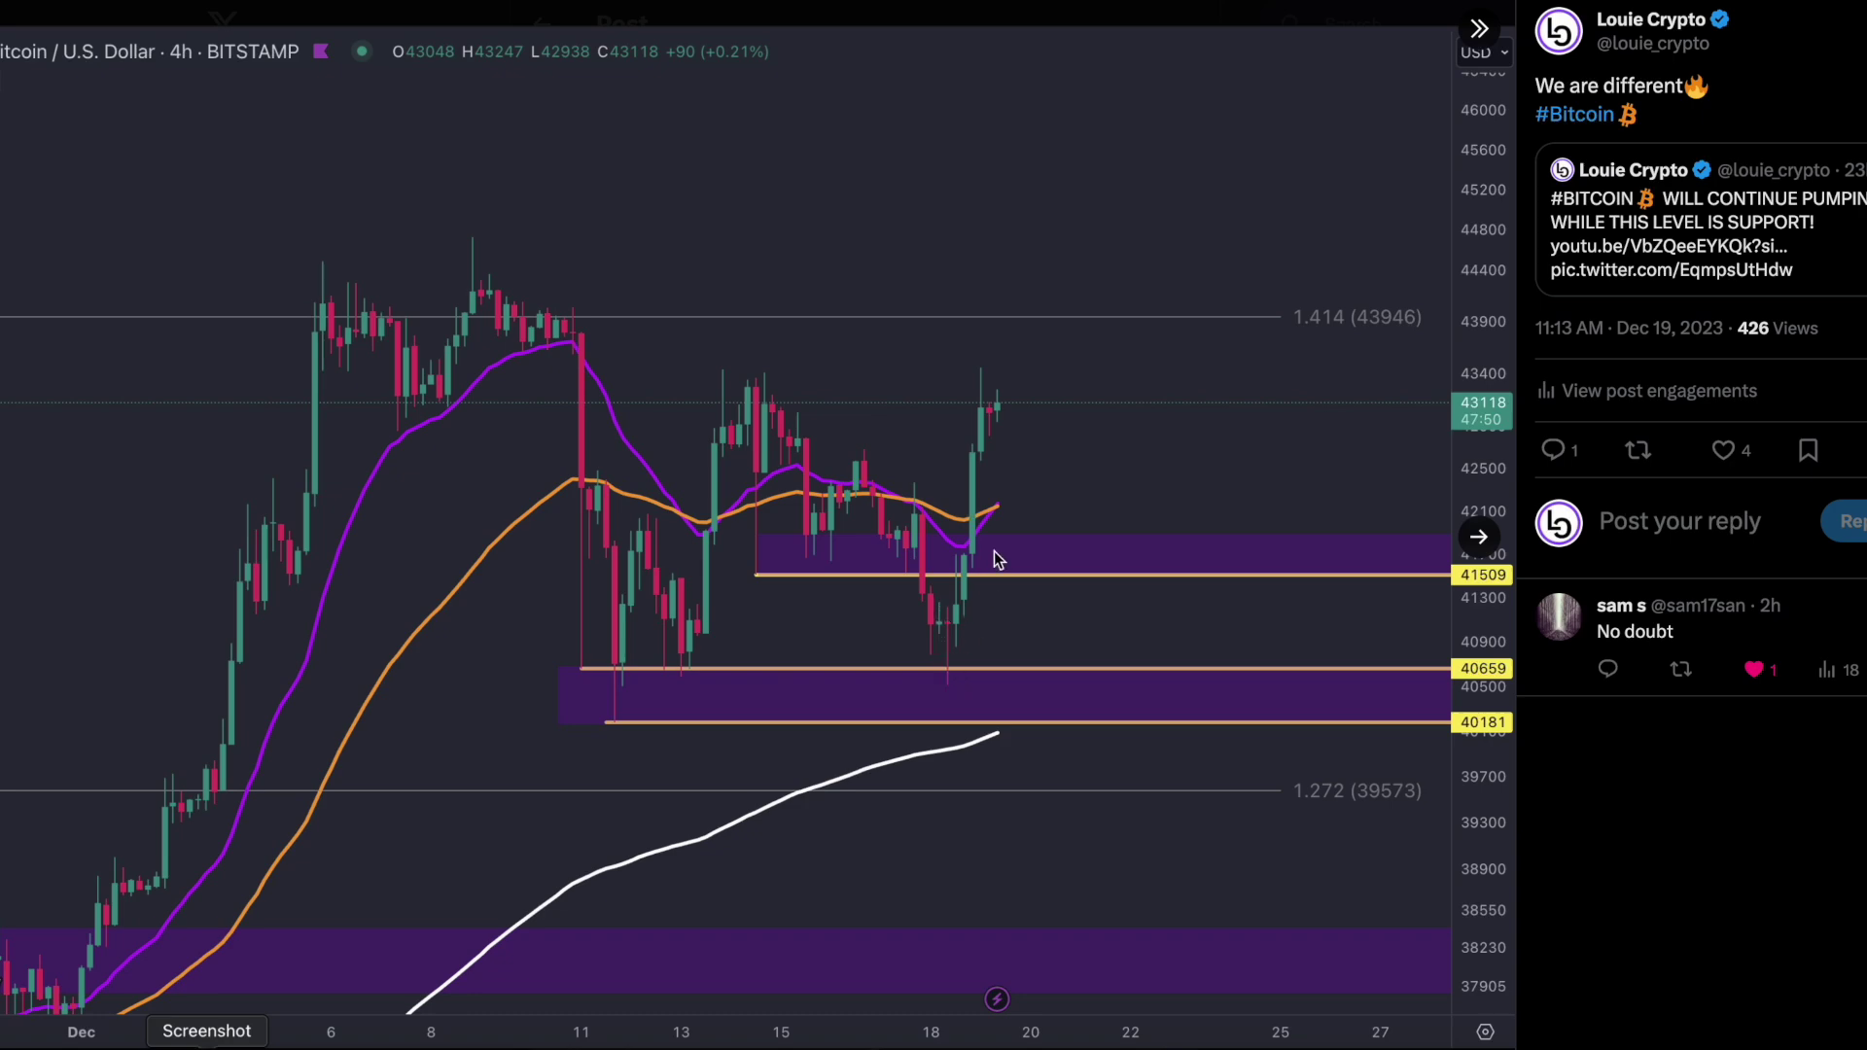
- Open the quoted post and advance to its Bitcoin 4H symmetrical-triangle chart image
click(1702, 271)
click(1480, 540)
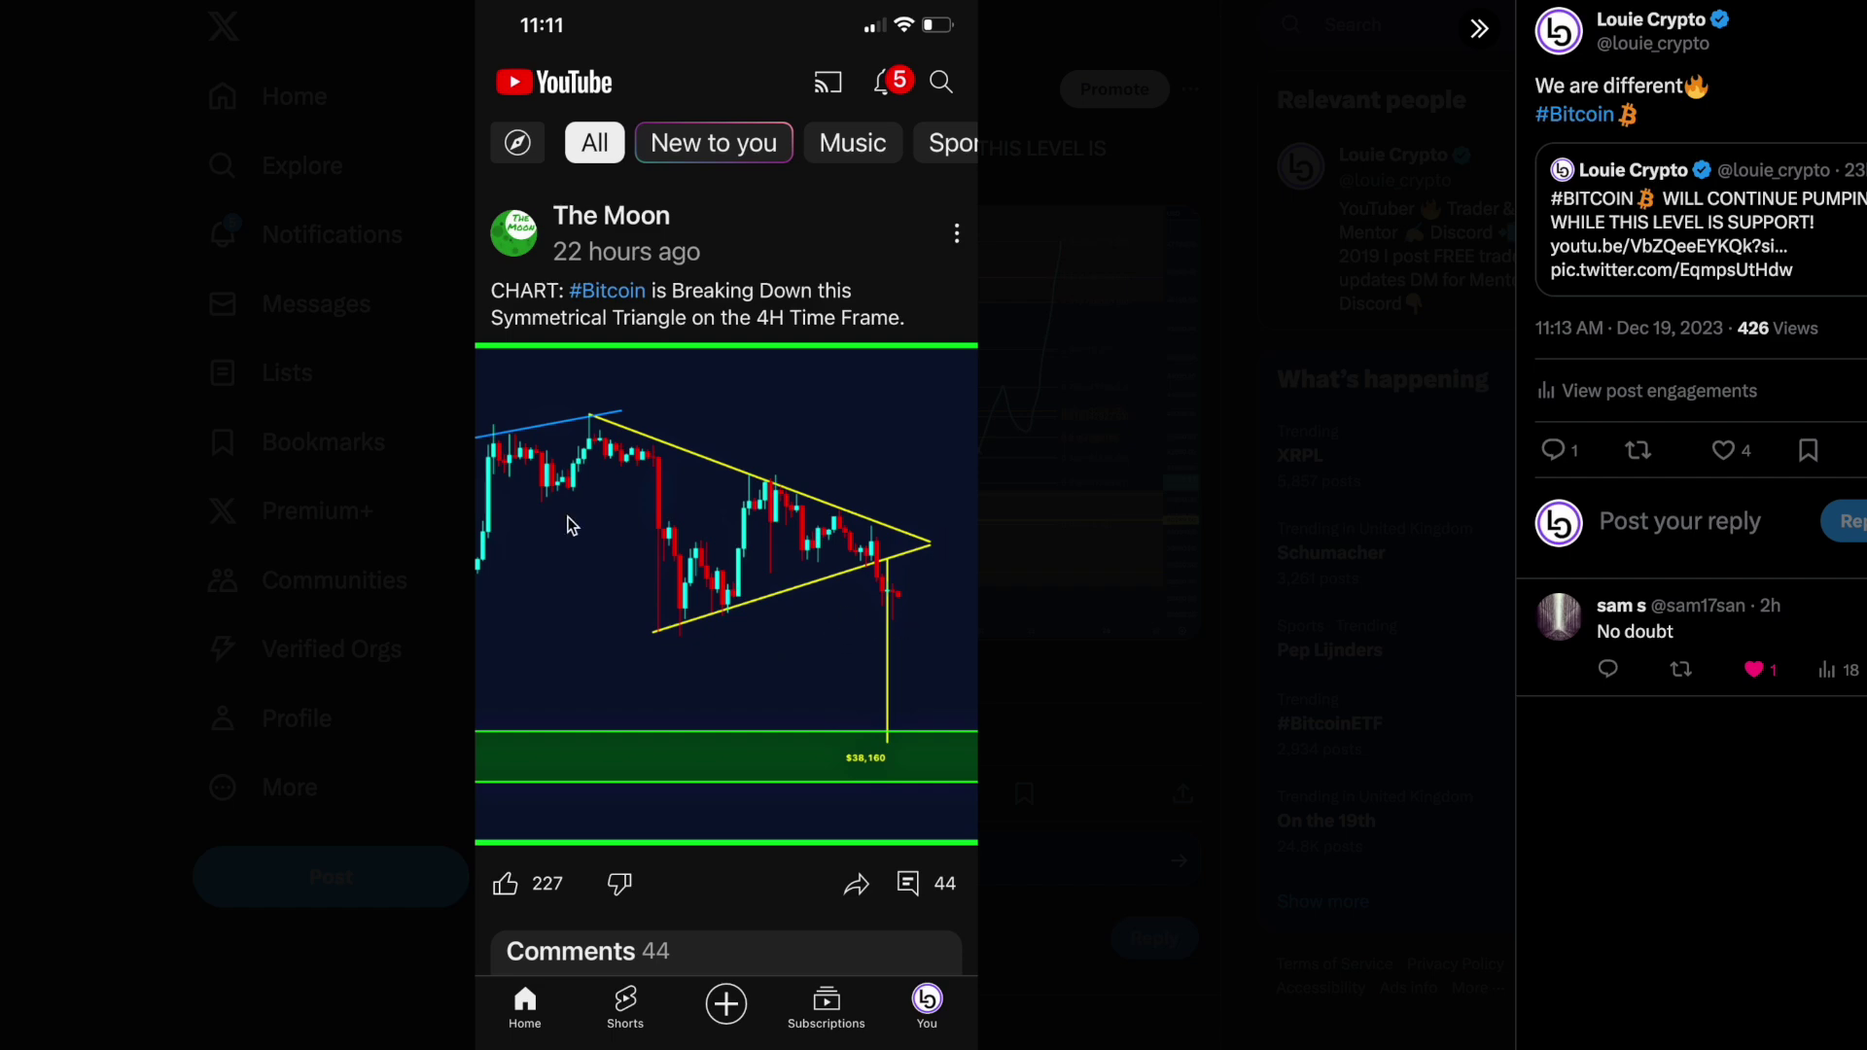
- Switch to the BTC chart image, then open the quoted Dec 18 Bitcoin post
click(8, 547)
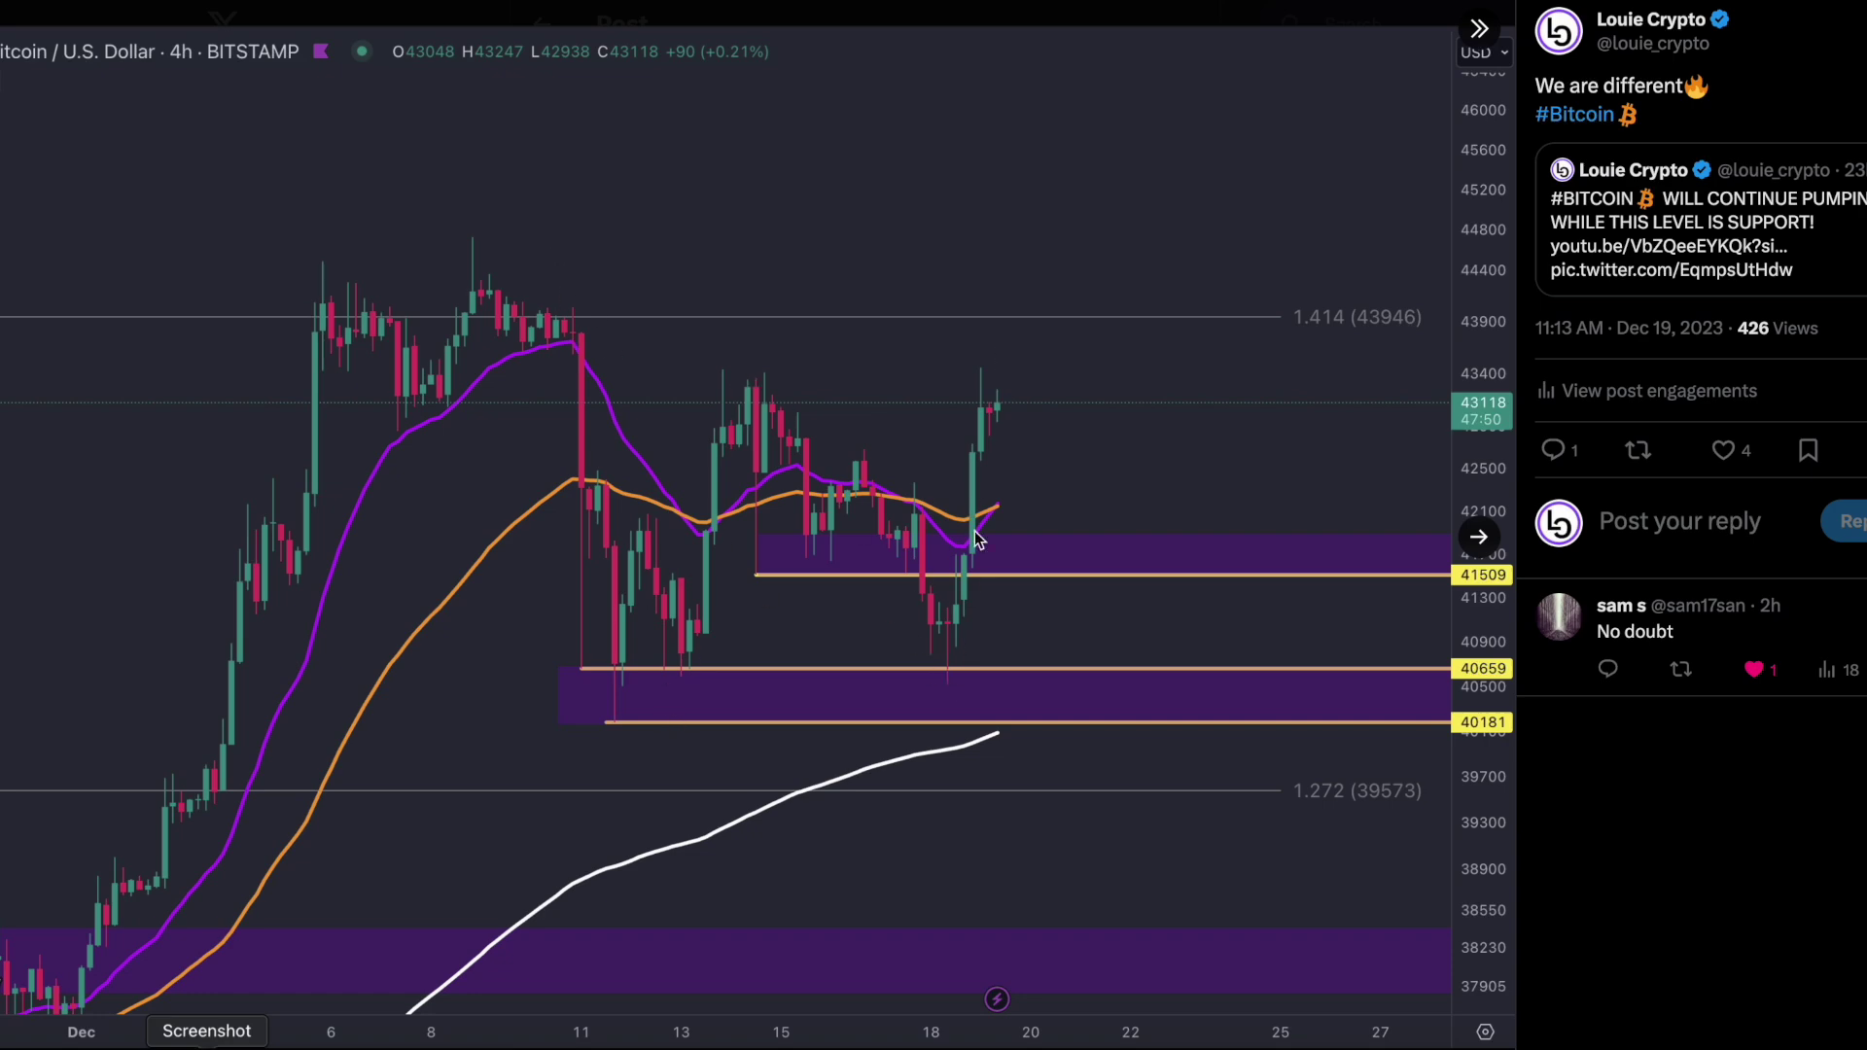
click(1633, 273)
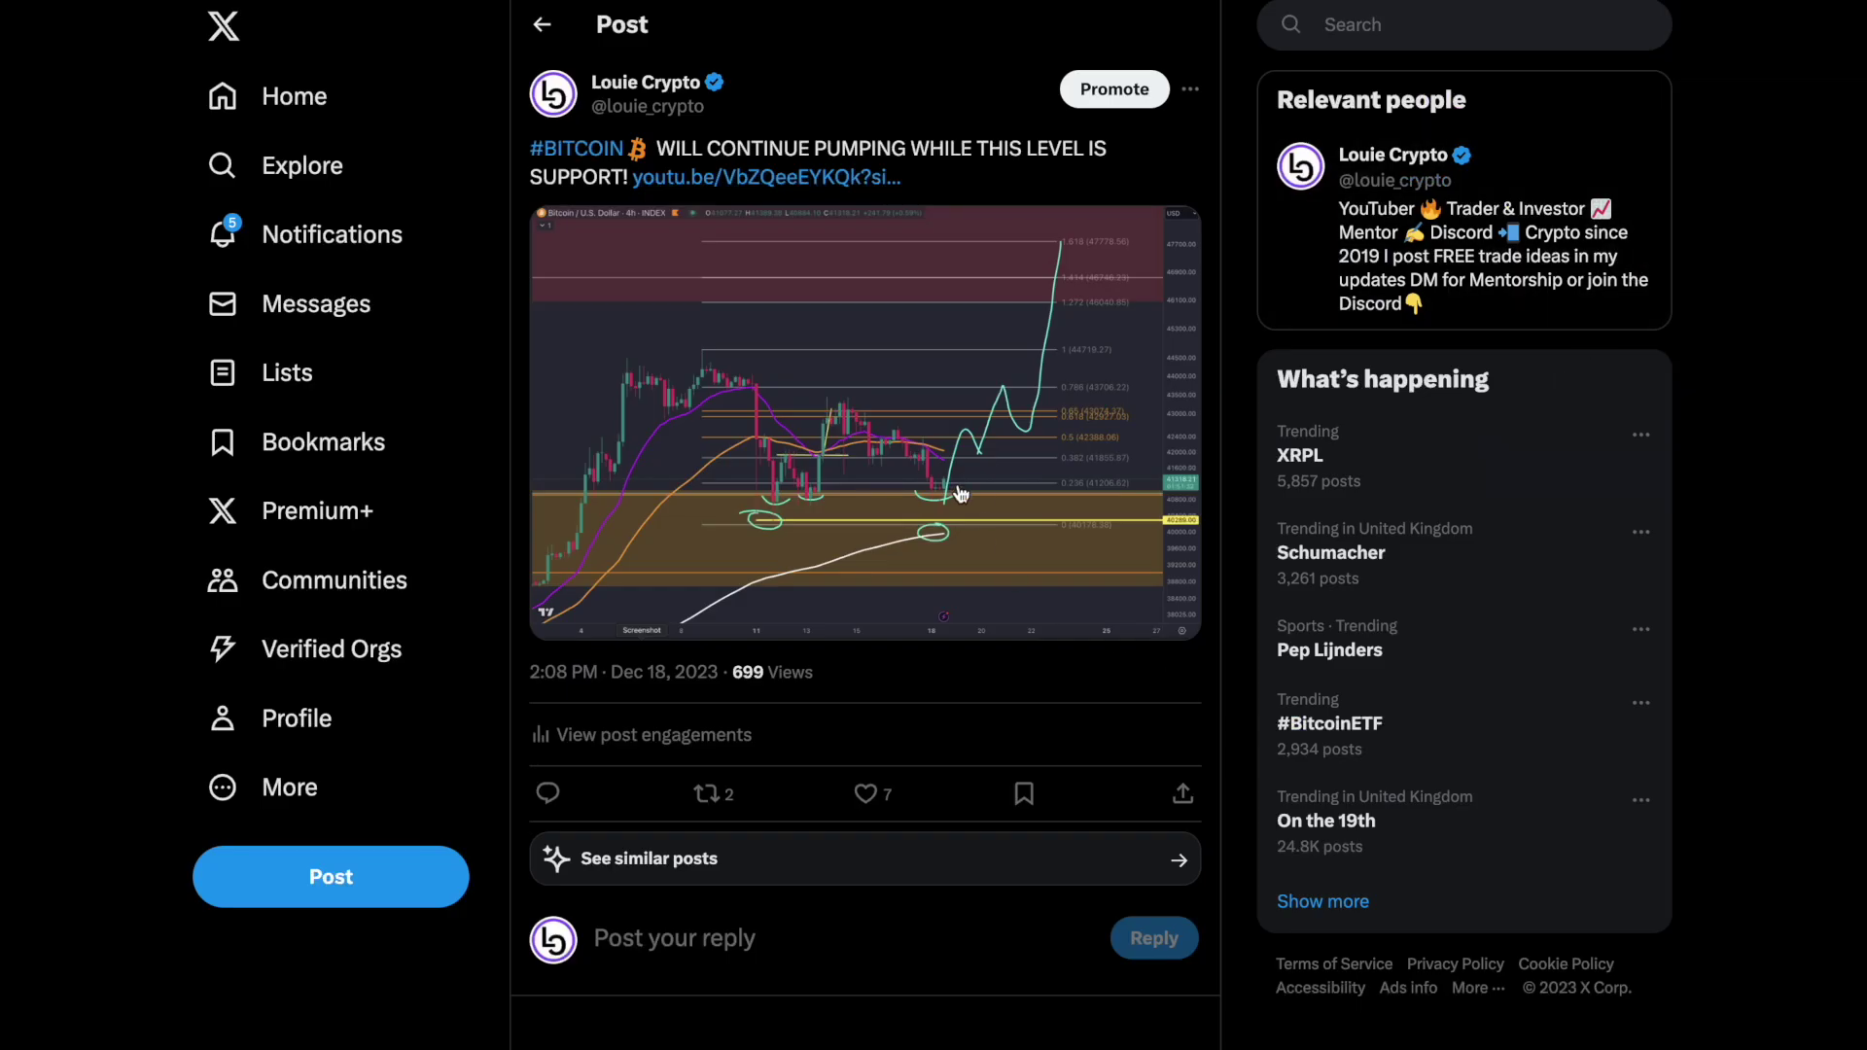
- View the Dec 18 post's chart full screen, then move to the TradingView BTCUSD 4h chart
click(982, 541)
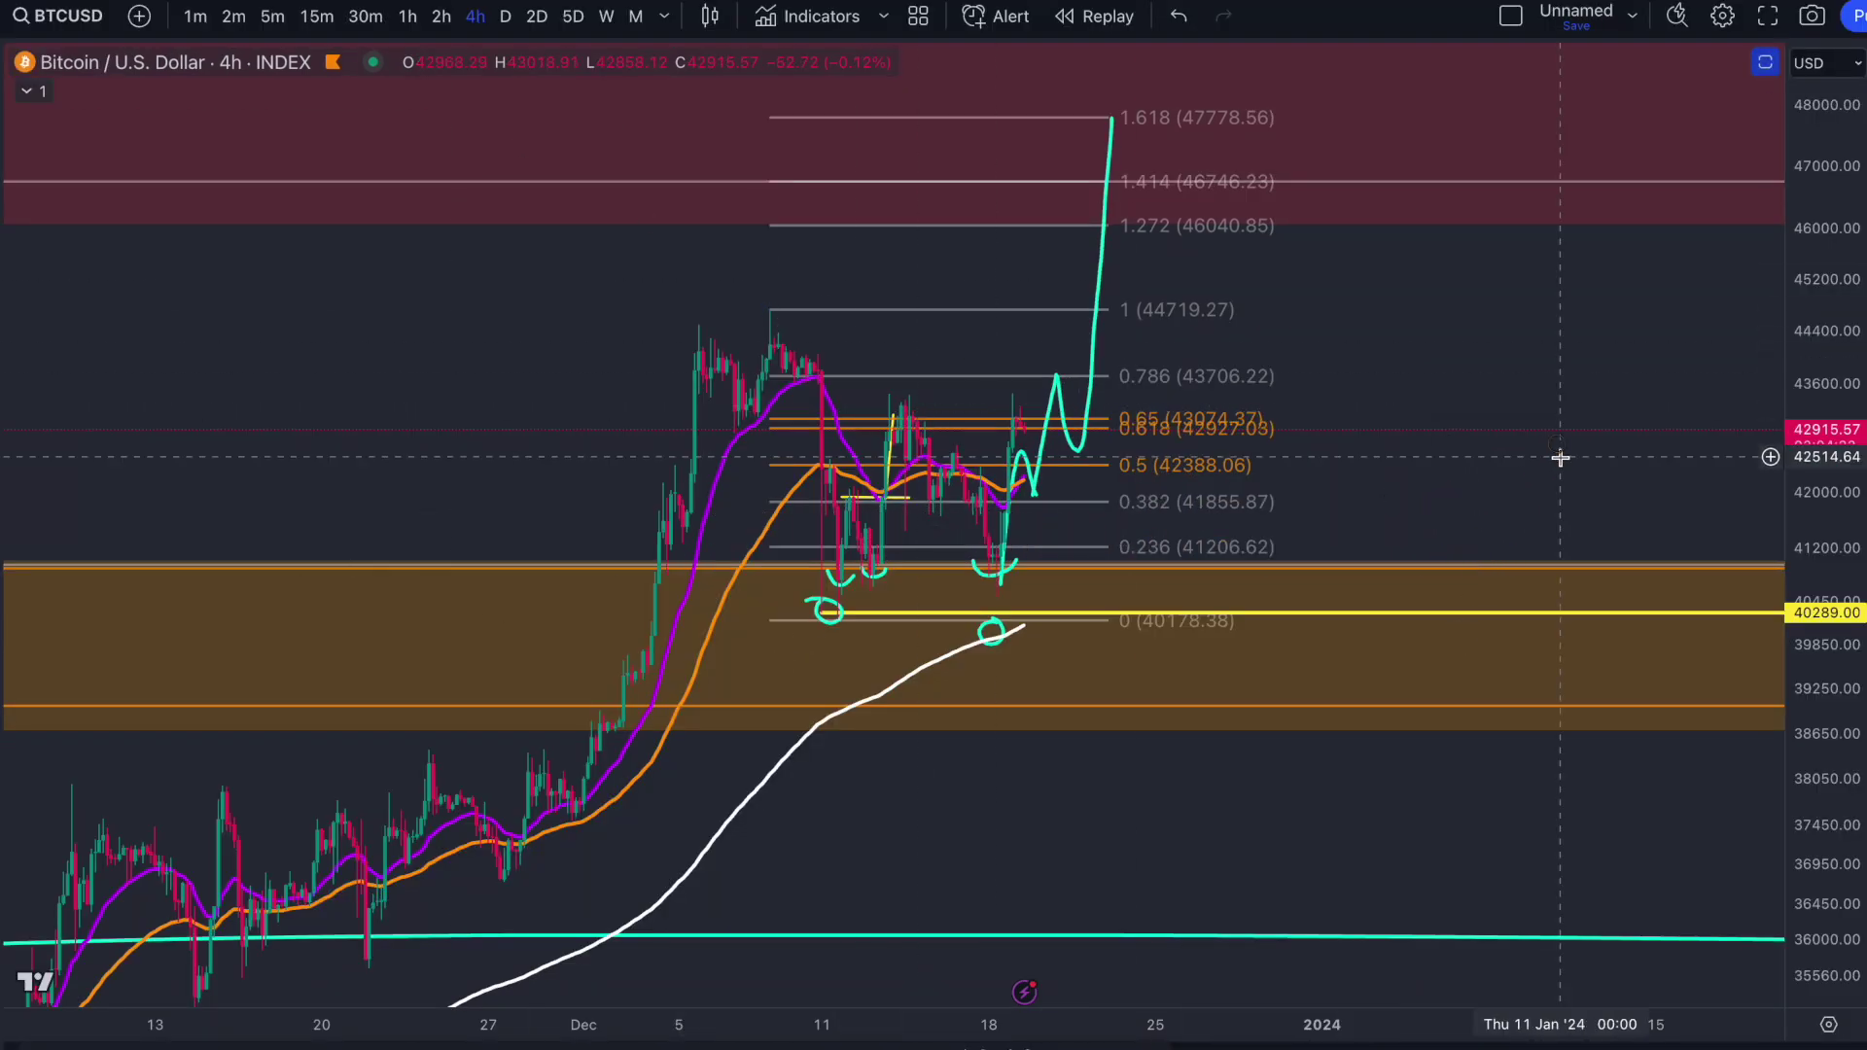
scroll(1526, 463, left, 5)
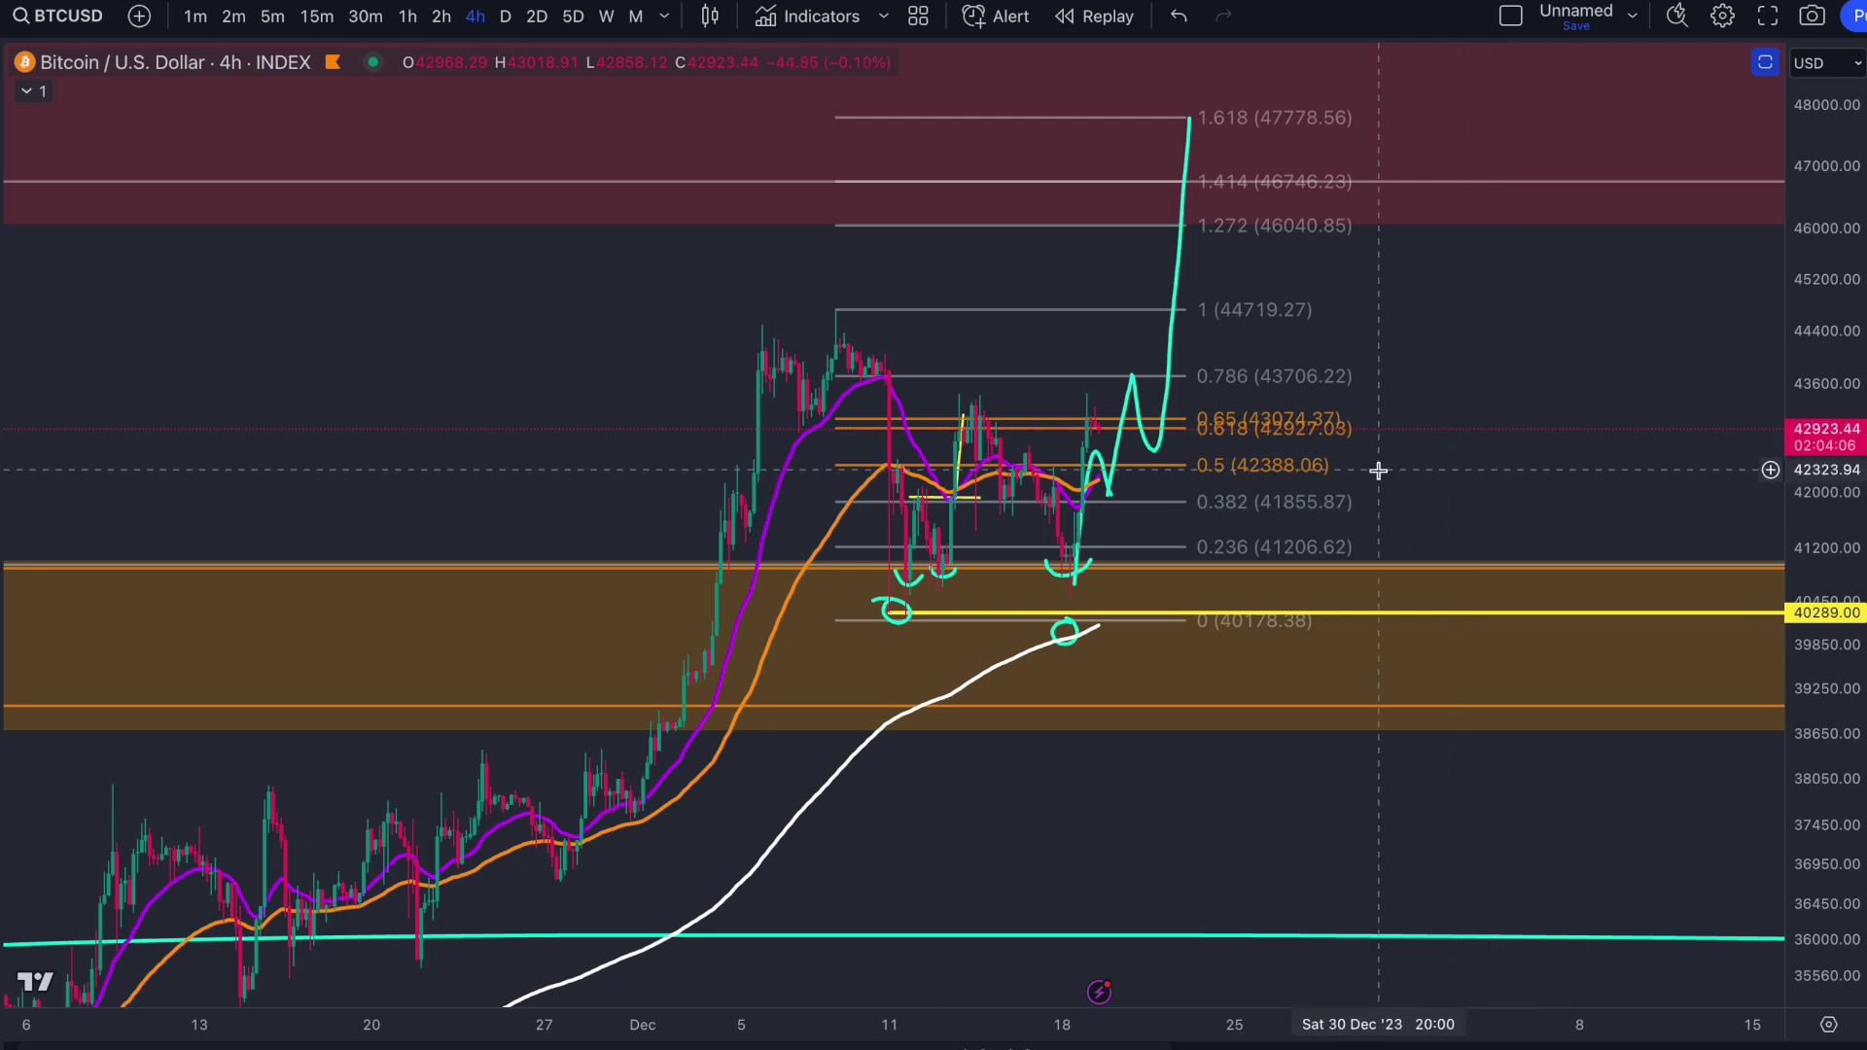
- Rescale prices to show the 1.414 and 1.618 levels, then undo the cyan path and low markers
scroll(1459, 457, up, 2)
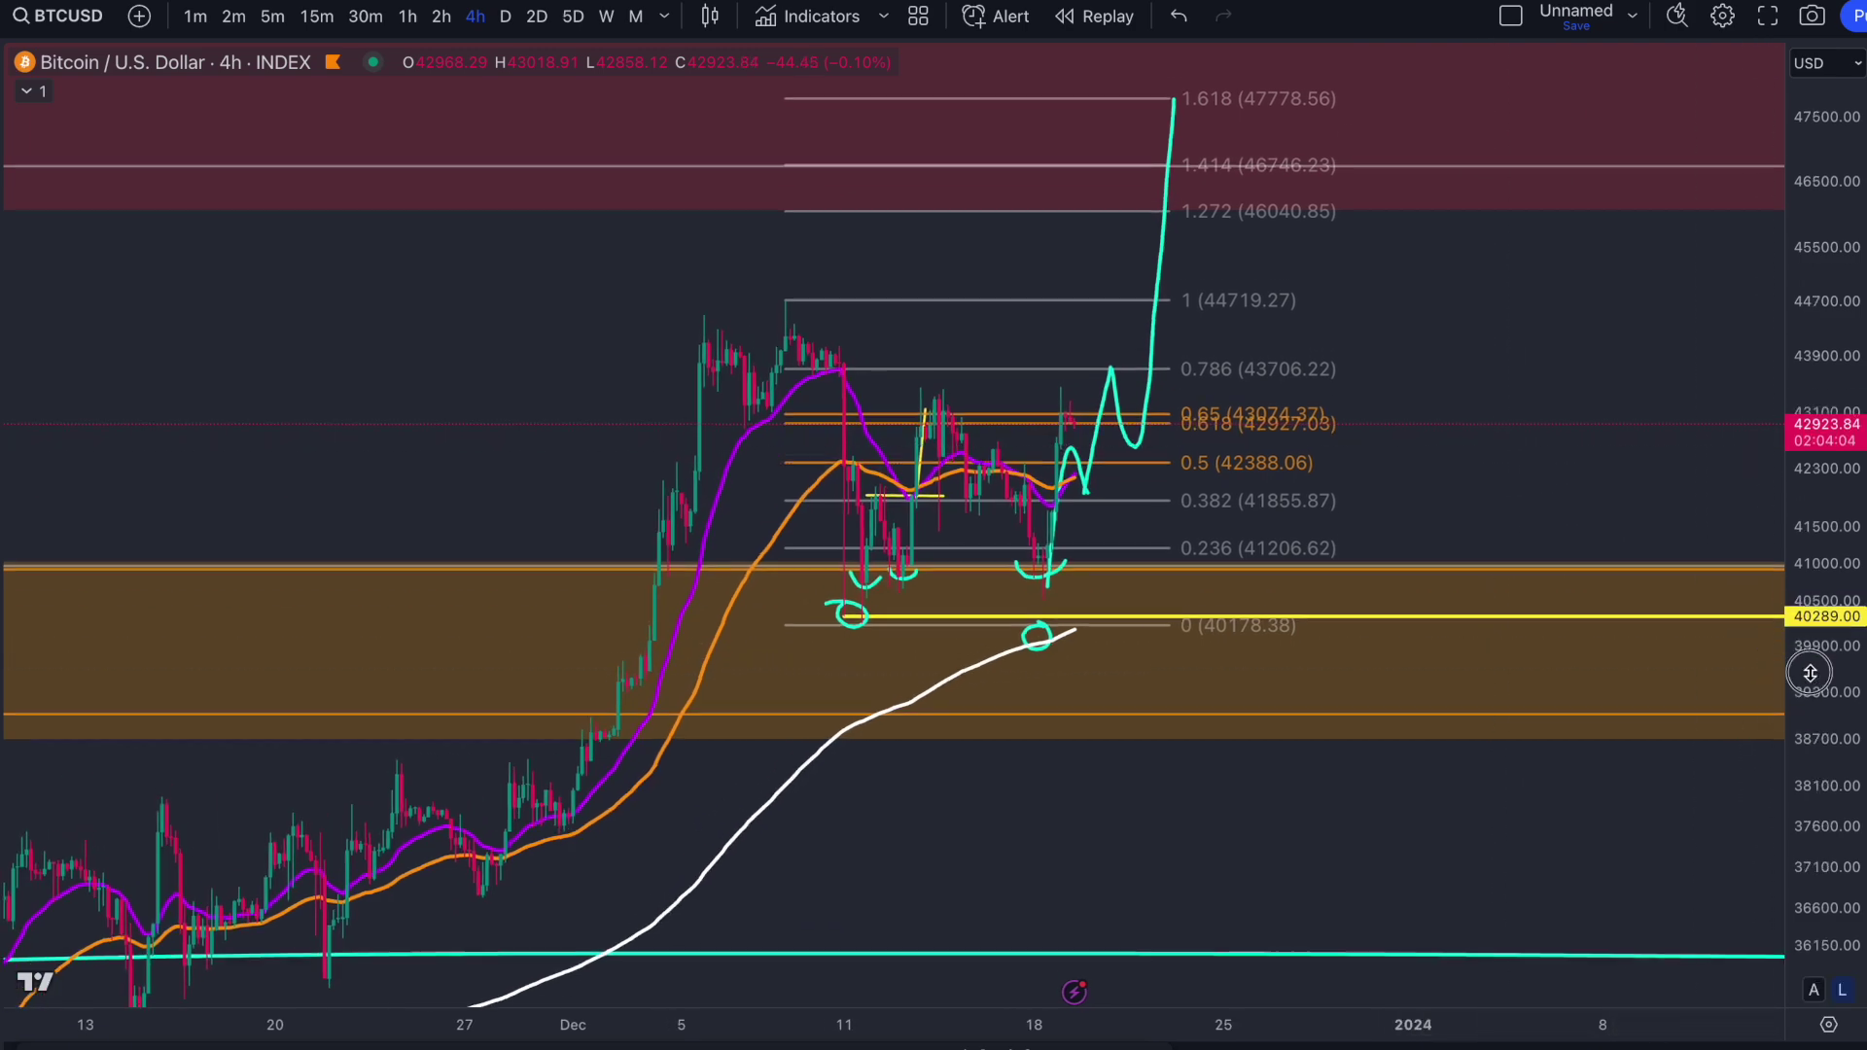
drag(1813, 693, 1813, 637)
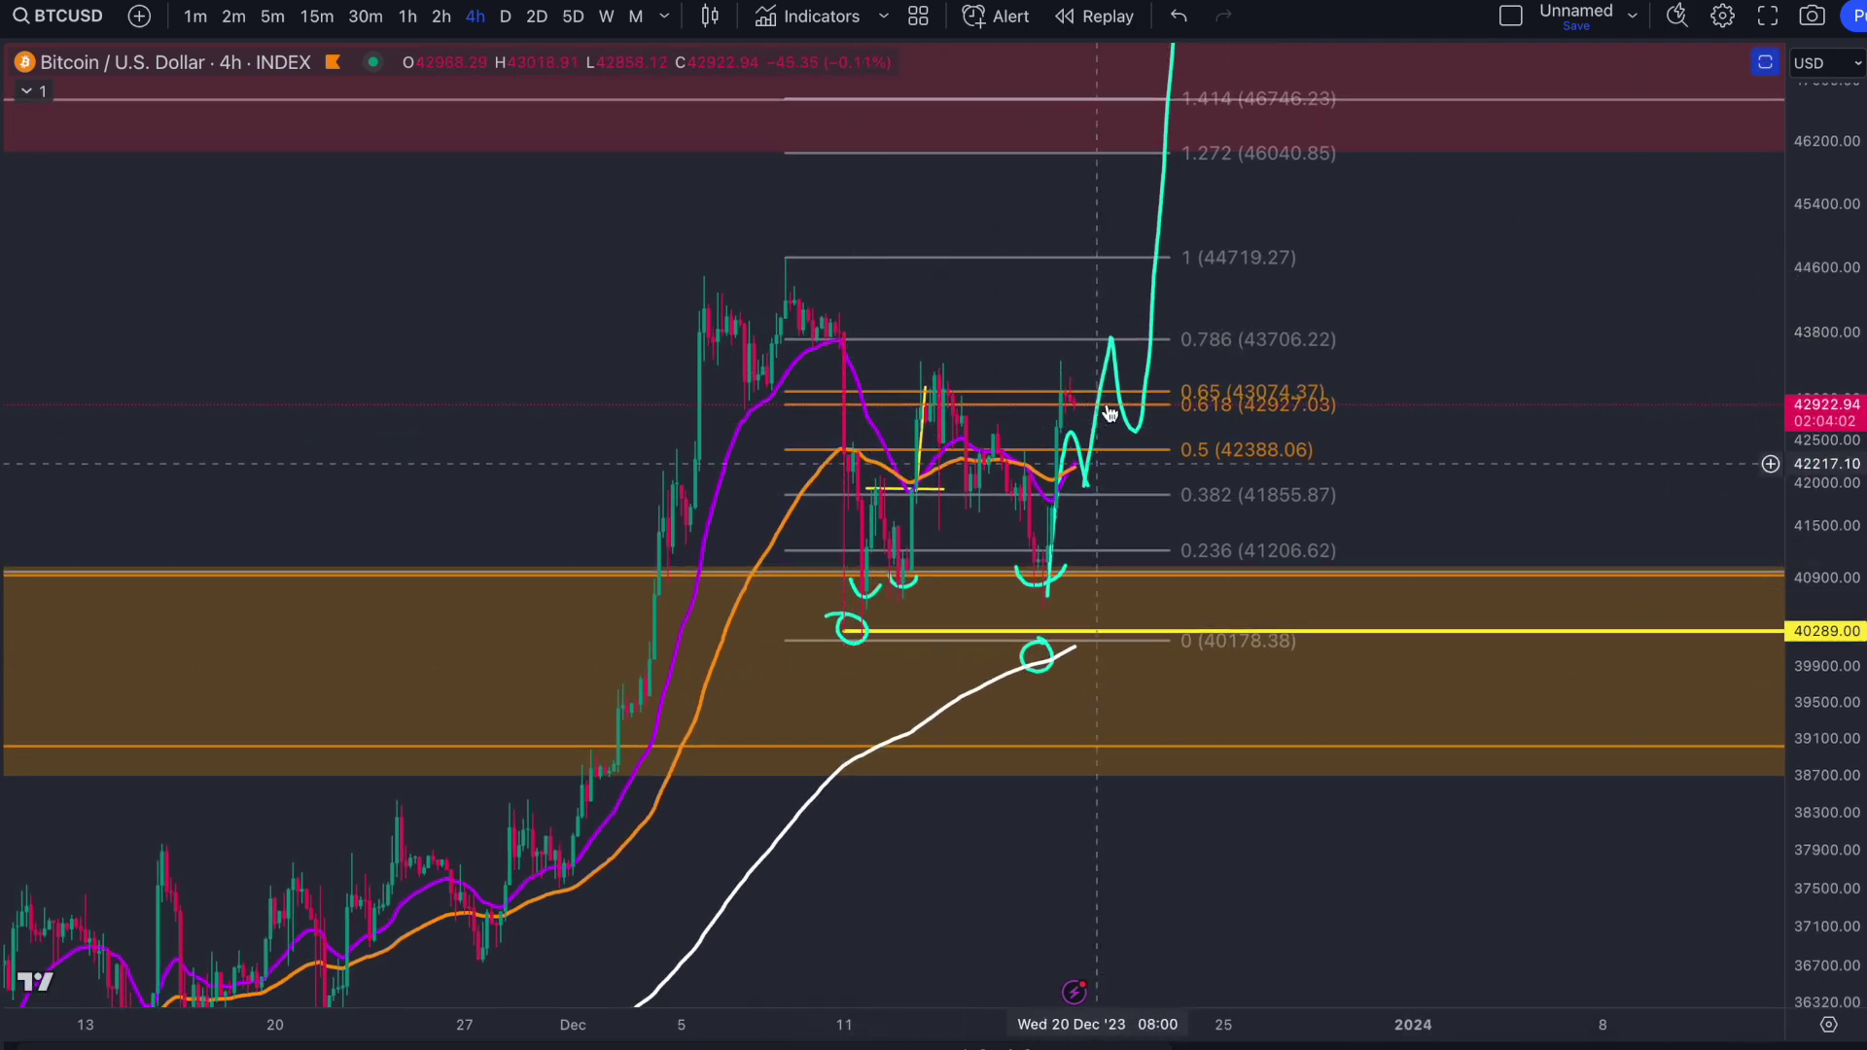
scroll(1106, 404, up, 4)
drag(1811, 759, 1592, 571)
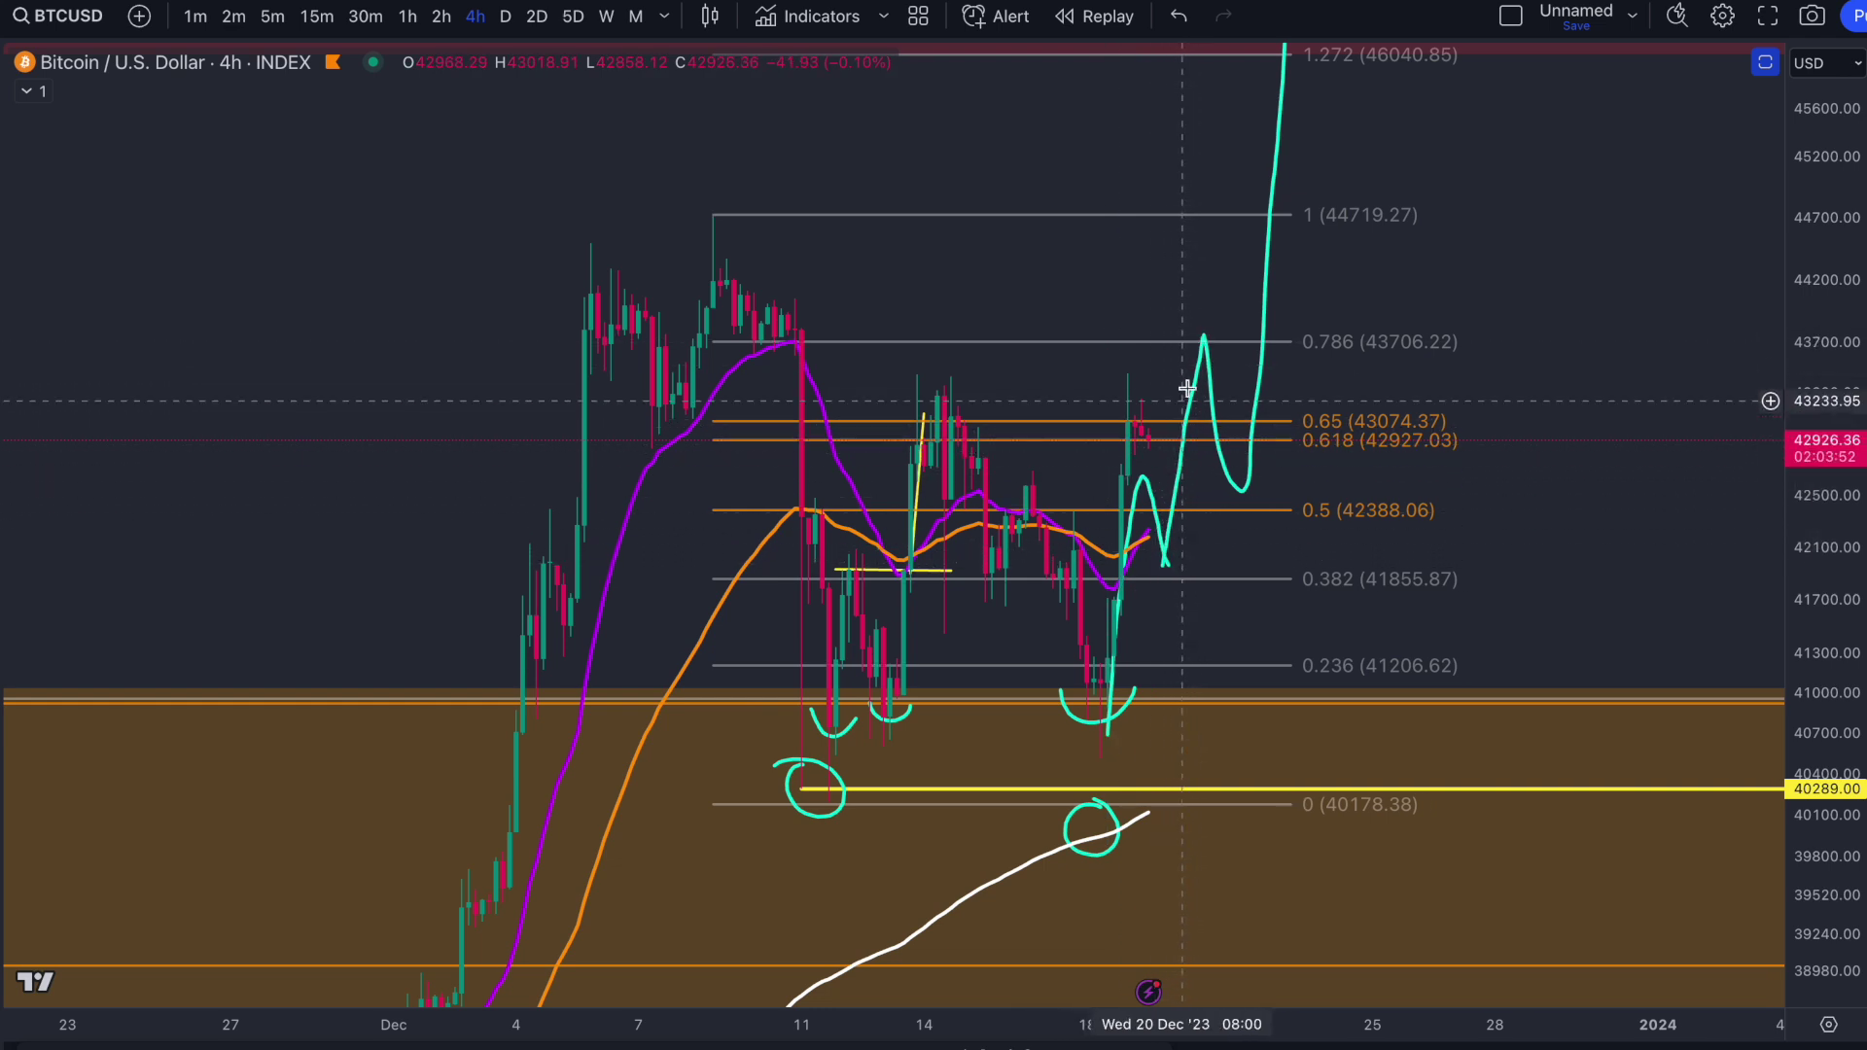
drag(1789, 457, 1789, 525)
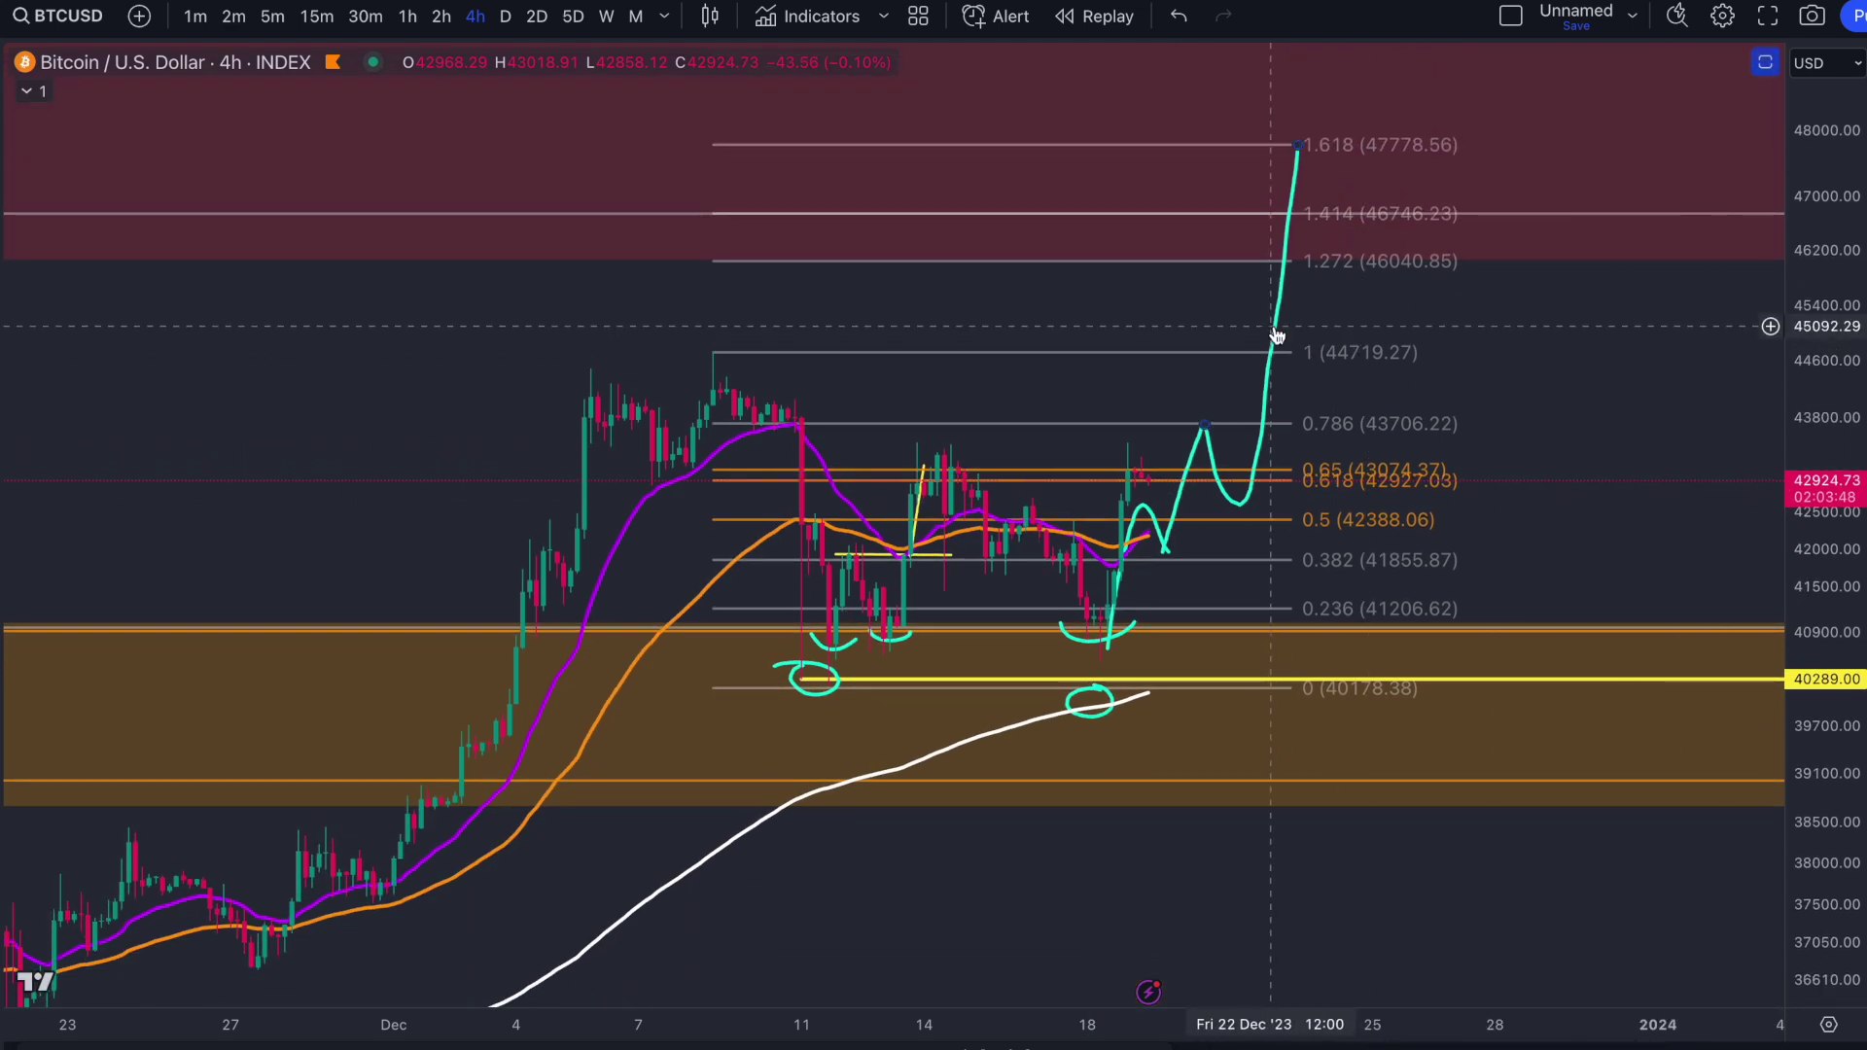
key(ctrl+z)
key(ctrl+z)
key(ctrl+z)
key(ctrl+z)
key(ctrl+z)
key(ctrl+z)
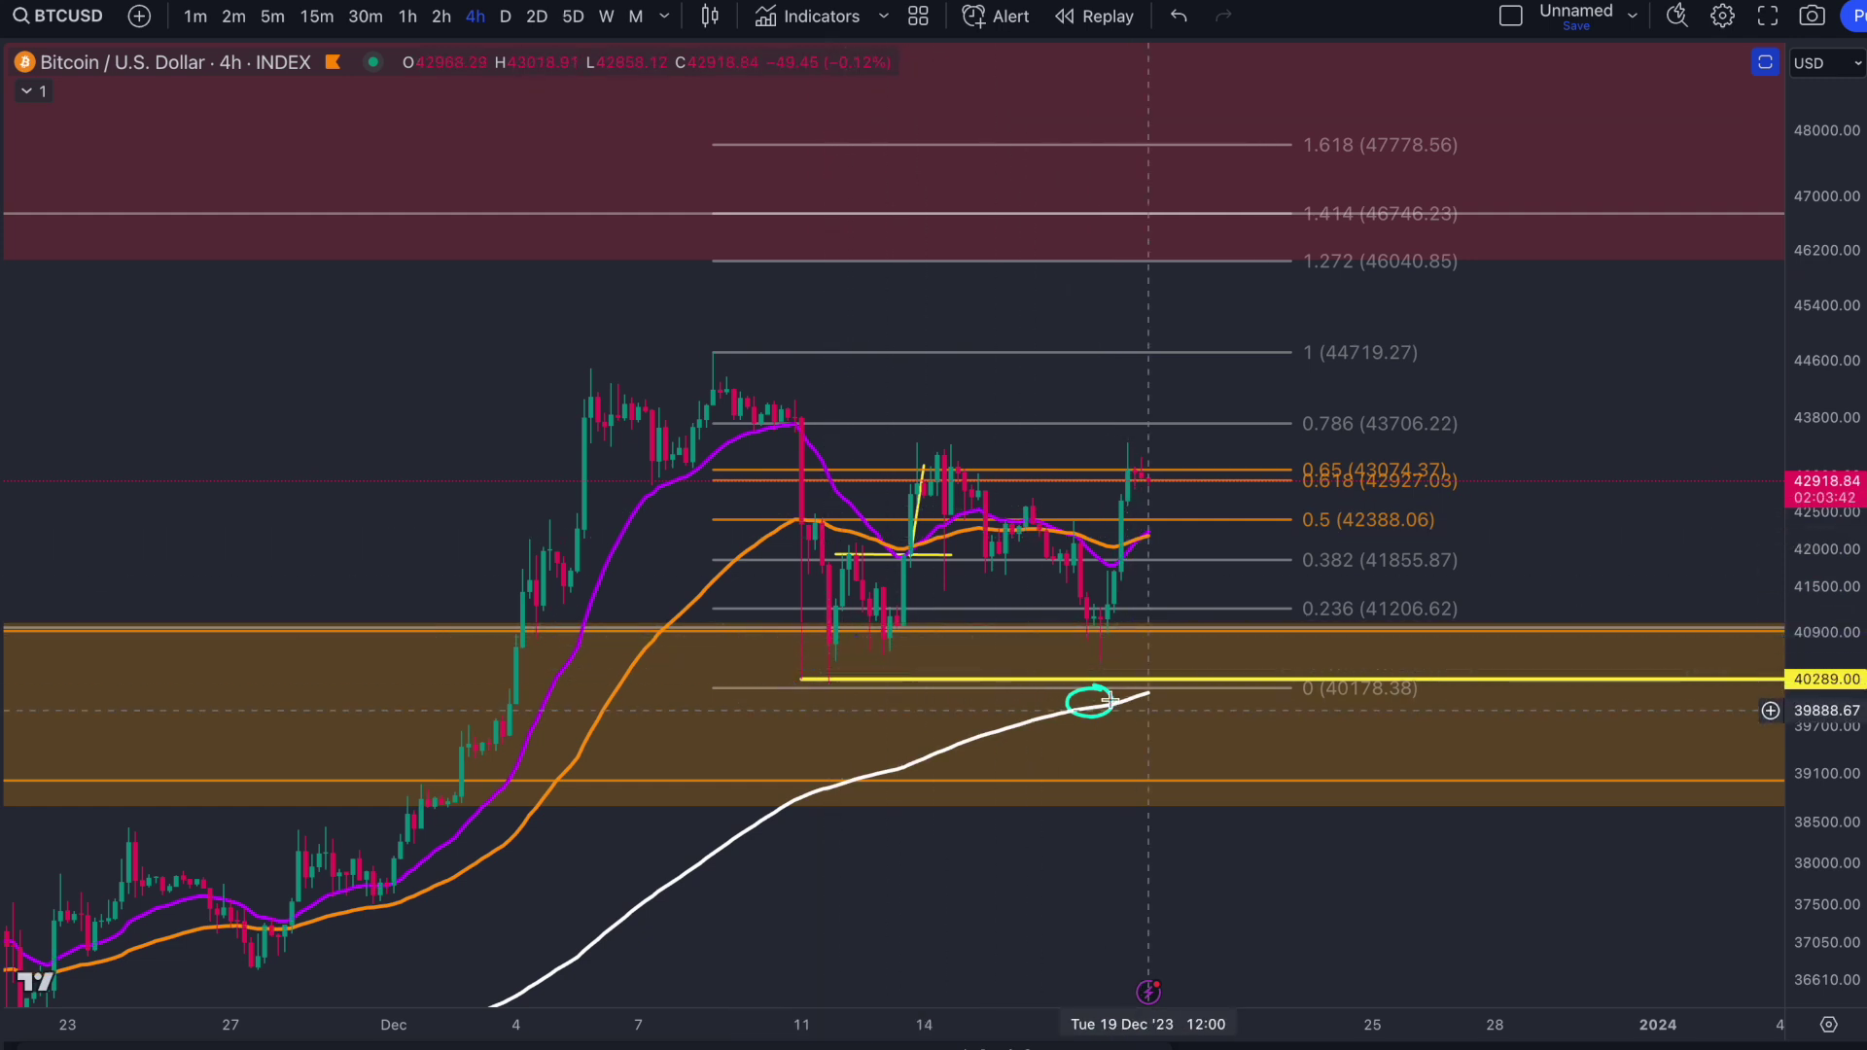
key(ctrl+z)
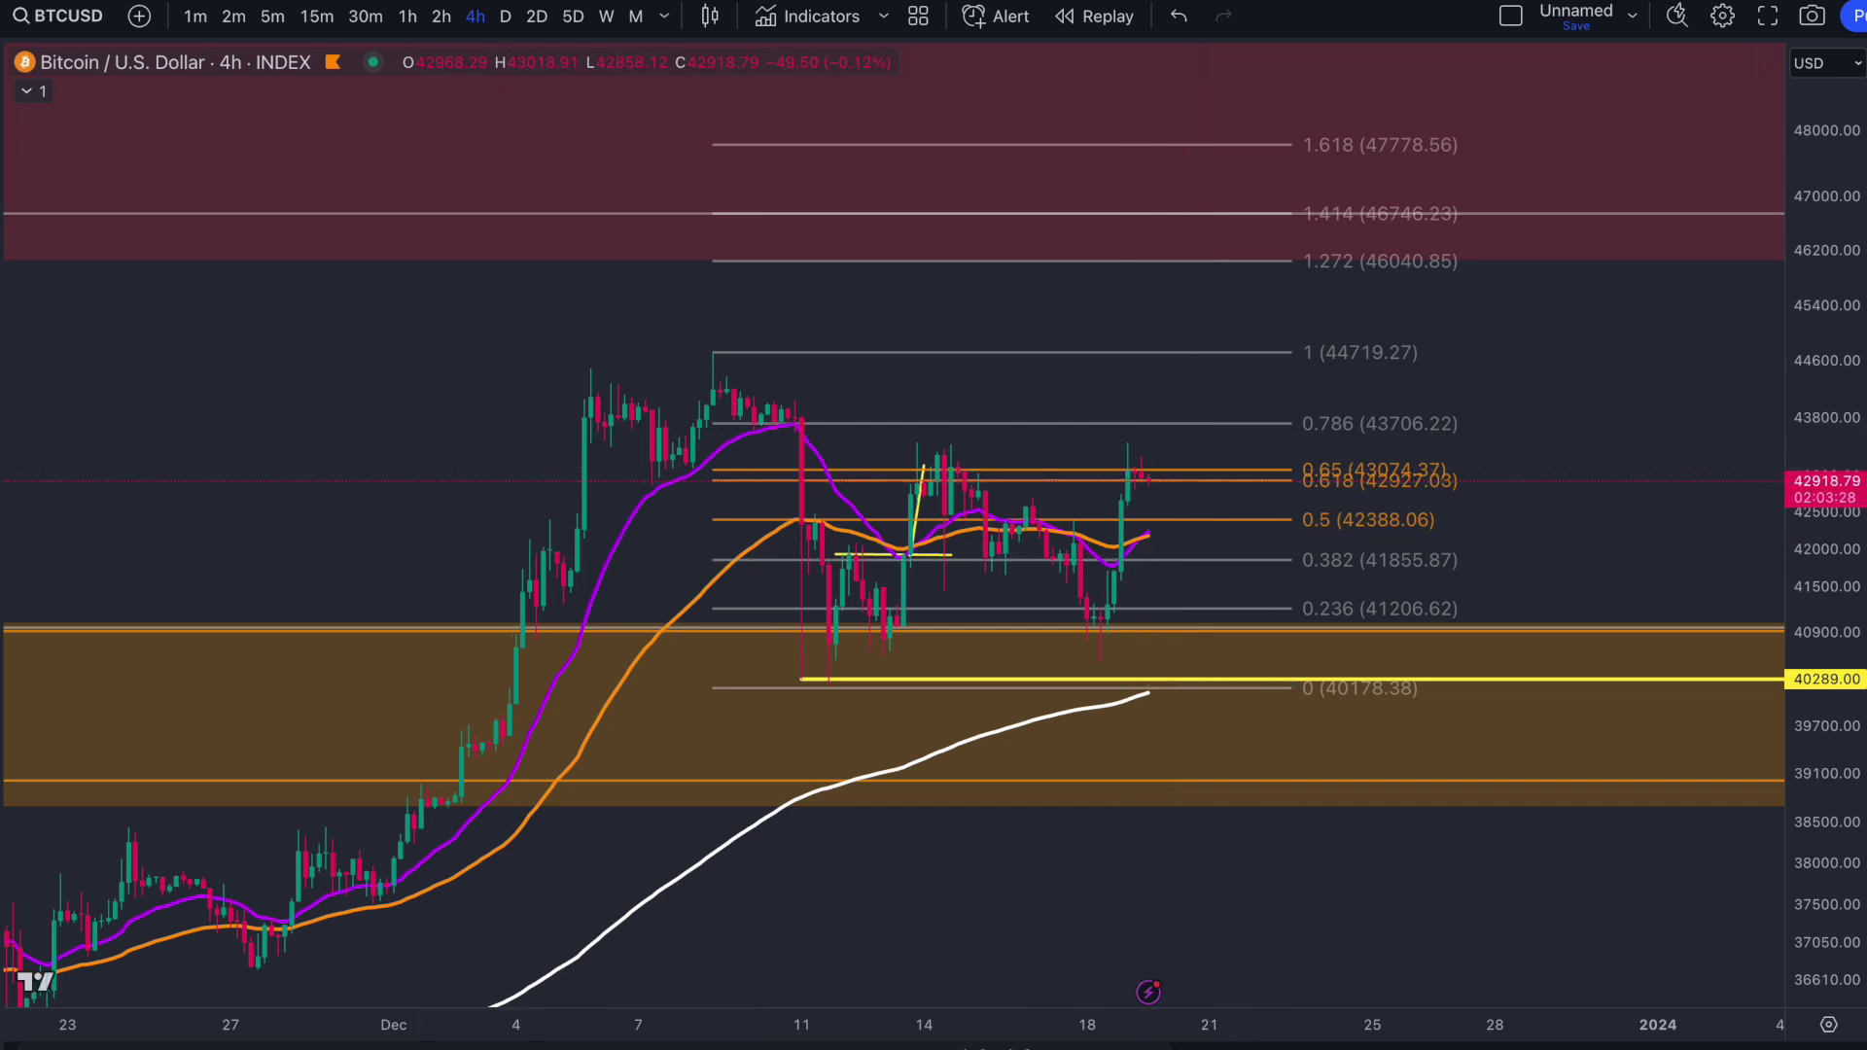
- Sketch trial strokes from the latest candle and a box around upper Fib targets, undoing each
mouse_move(1128, 462)
mouse_down()
mouse_move(1171, 525)
mouse_move(1156, 514)
mouse_up()
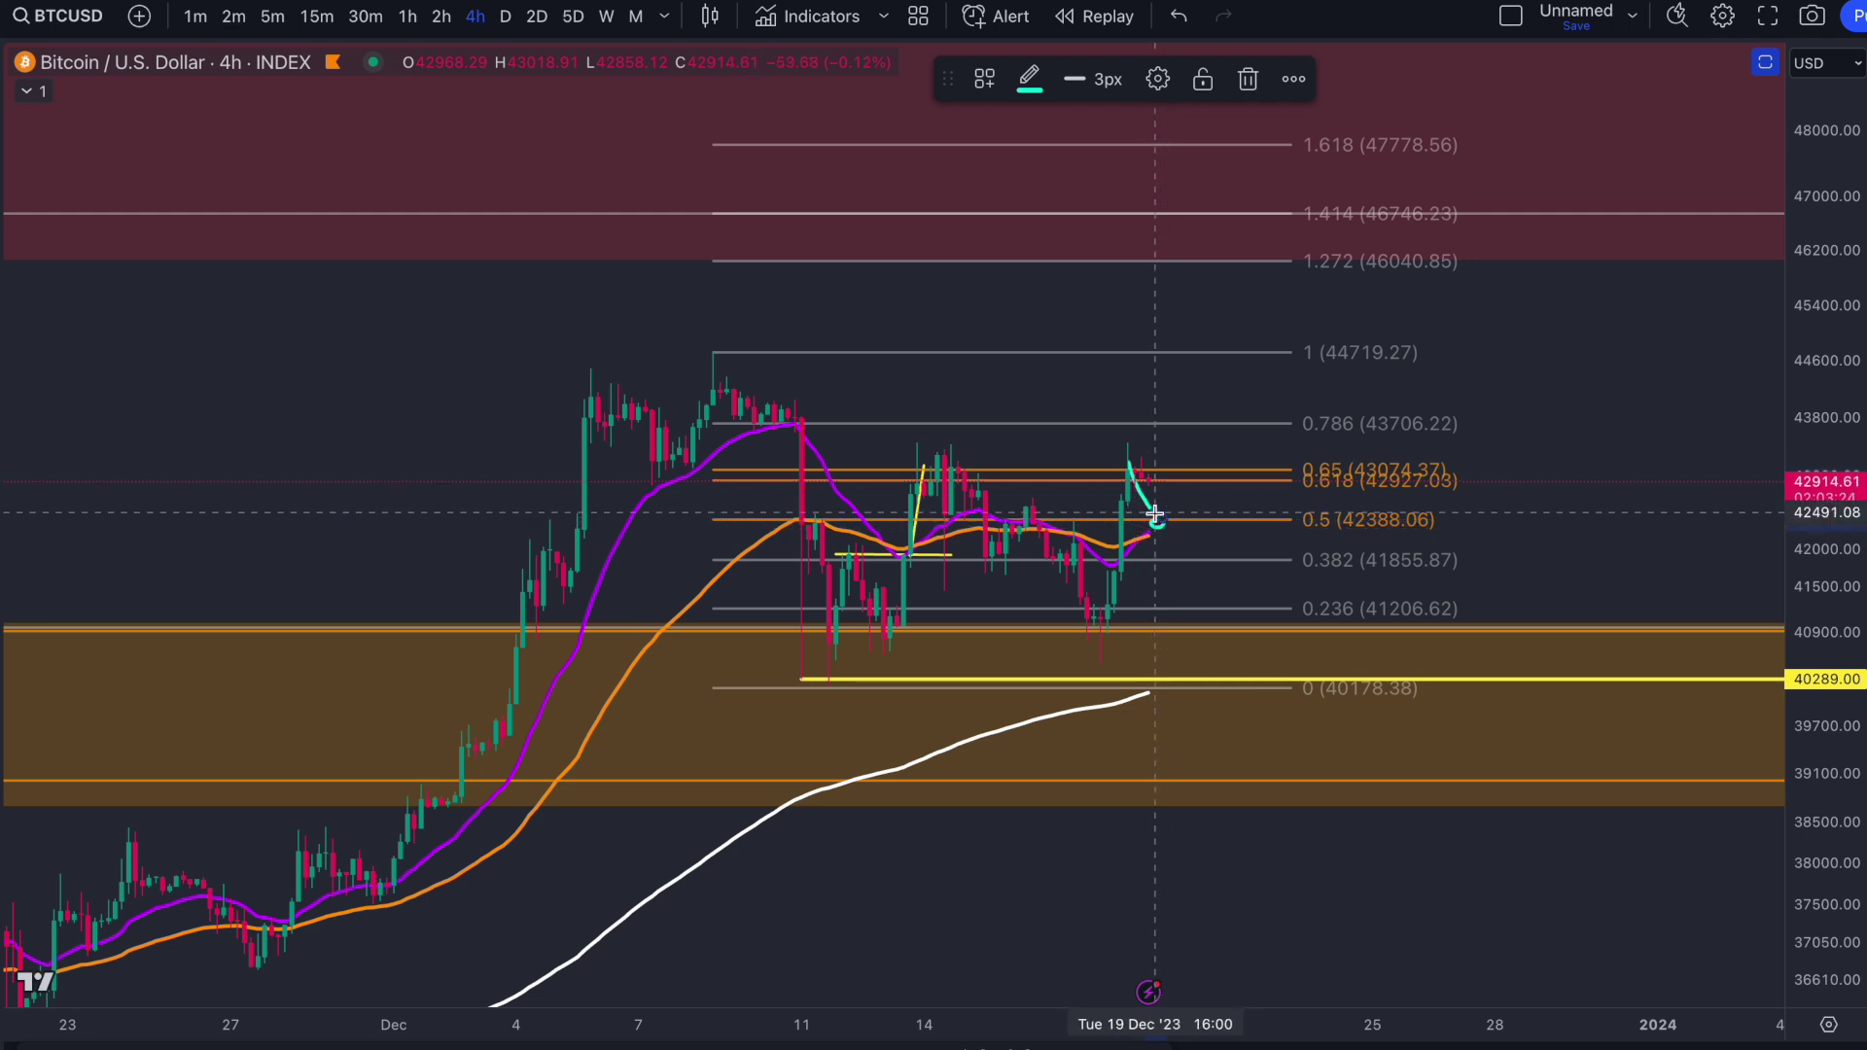
key(ctrl+z)
mouse_move(1130, 474)
mouse_down()
mouse_move(1196, 526)
mouse_move(1263, 350)
mouse_up()
key(ctrl+z)
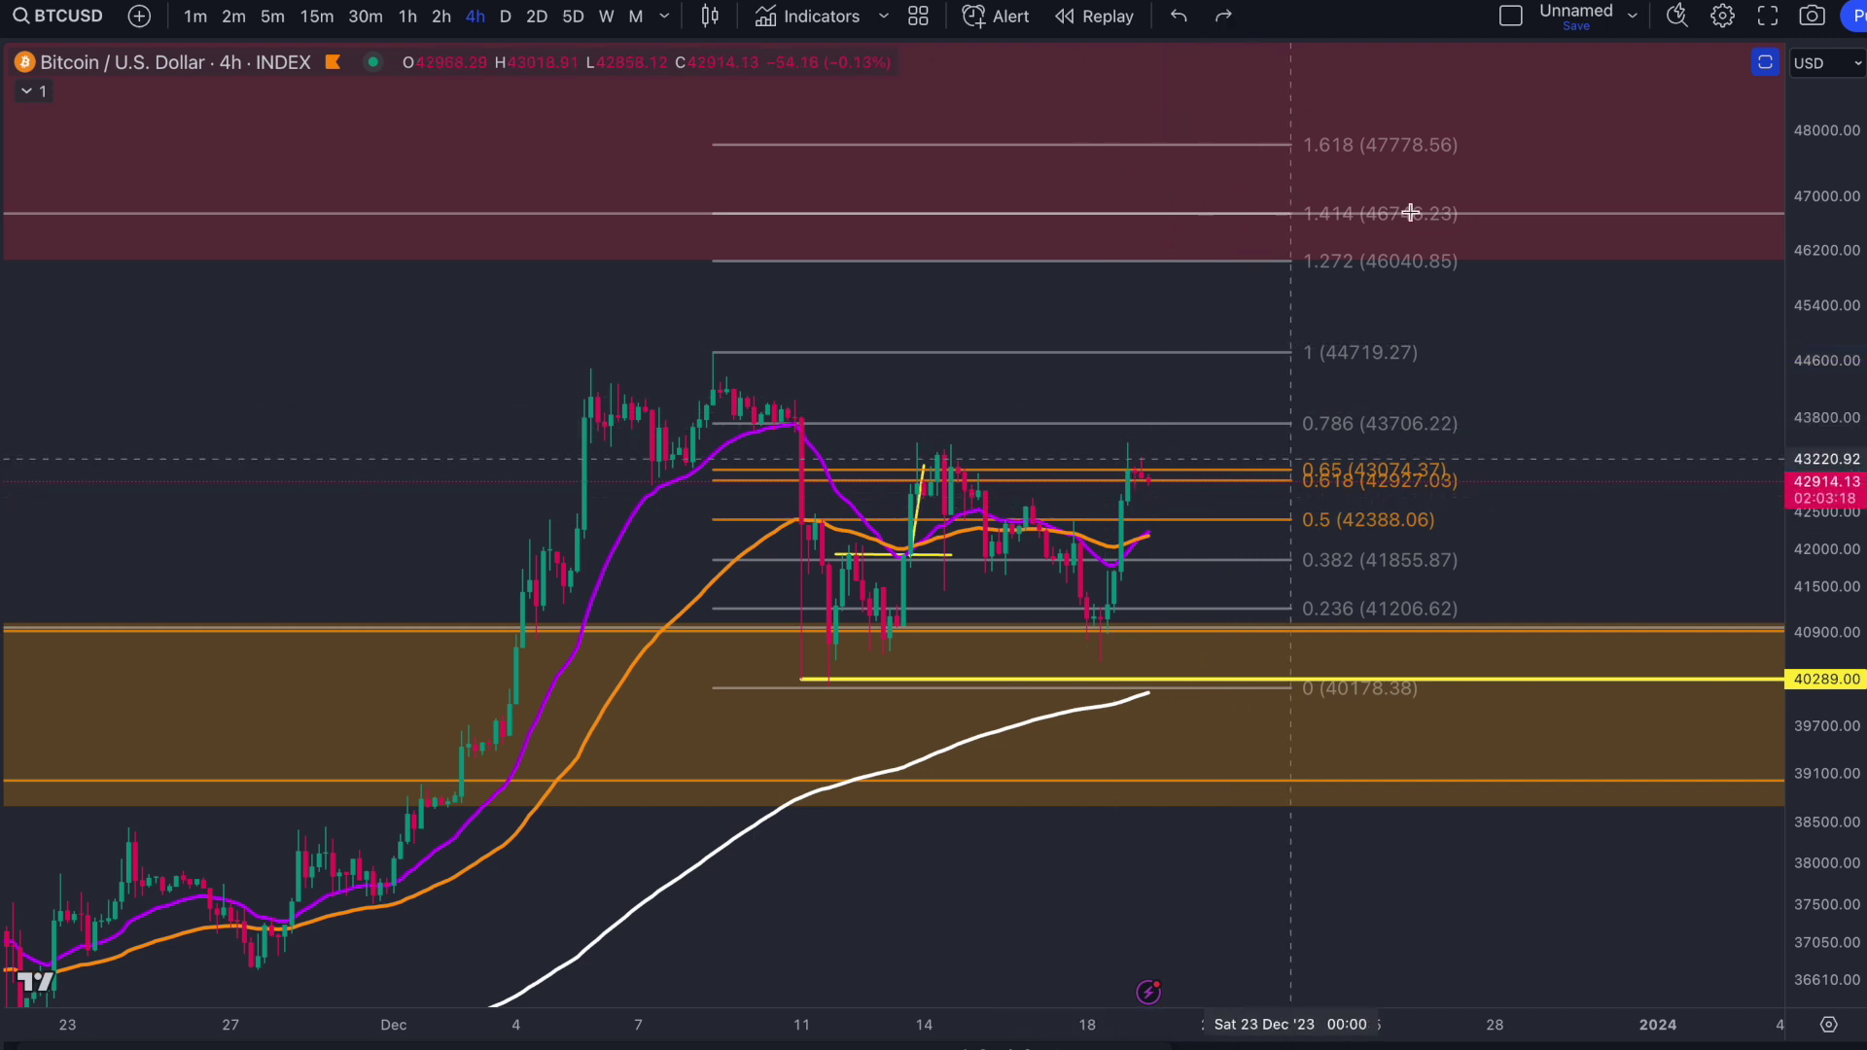
mouse_move(1278, 292)
mouse_down()
mouse_move(1288, 107)
mouse_move(1484, 129)
mouse_move(1478, 291)
mouse_up()
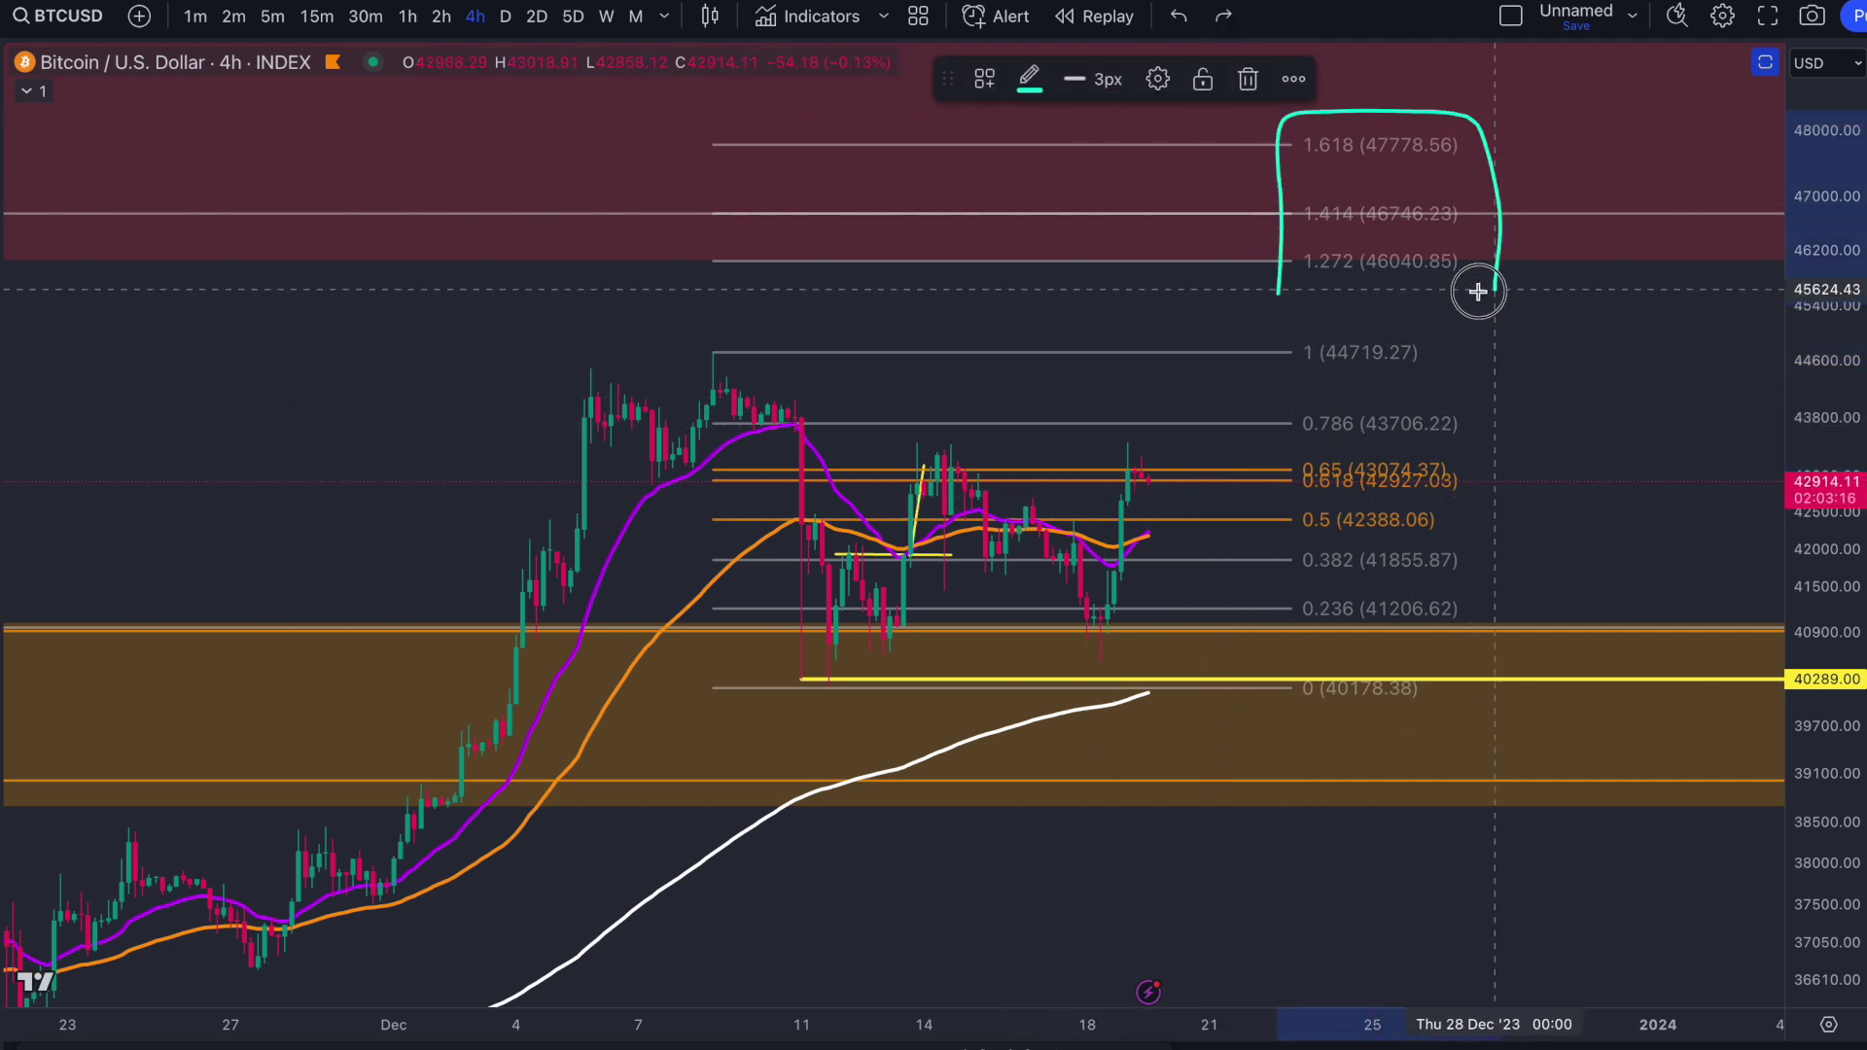
key(ctrl+z)
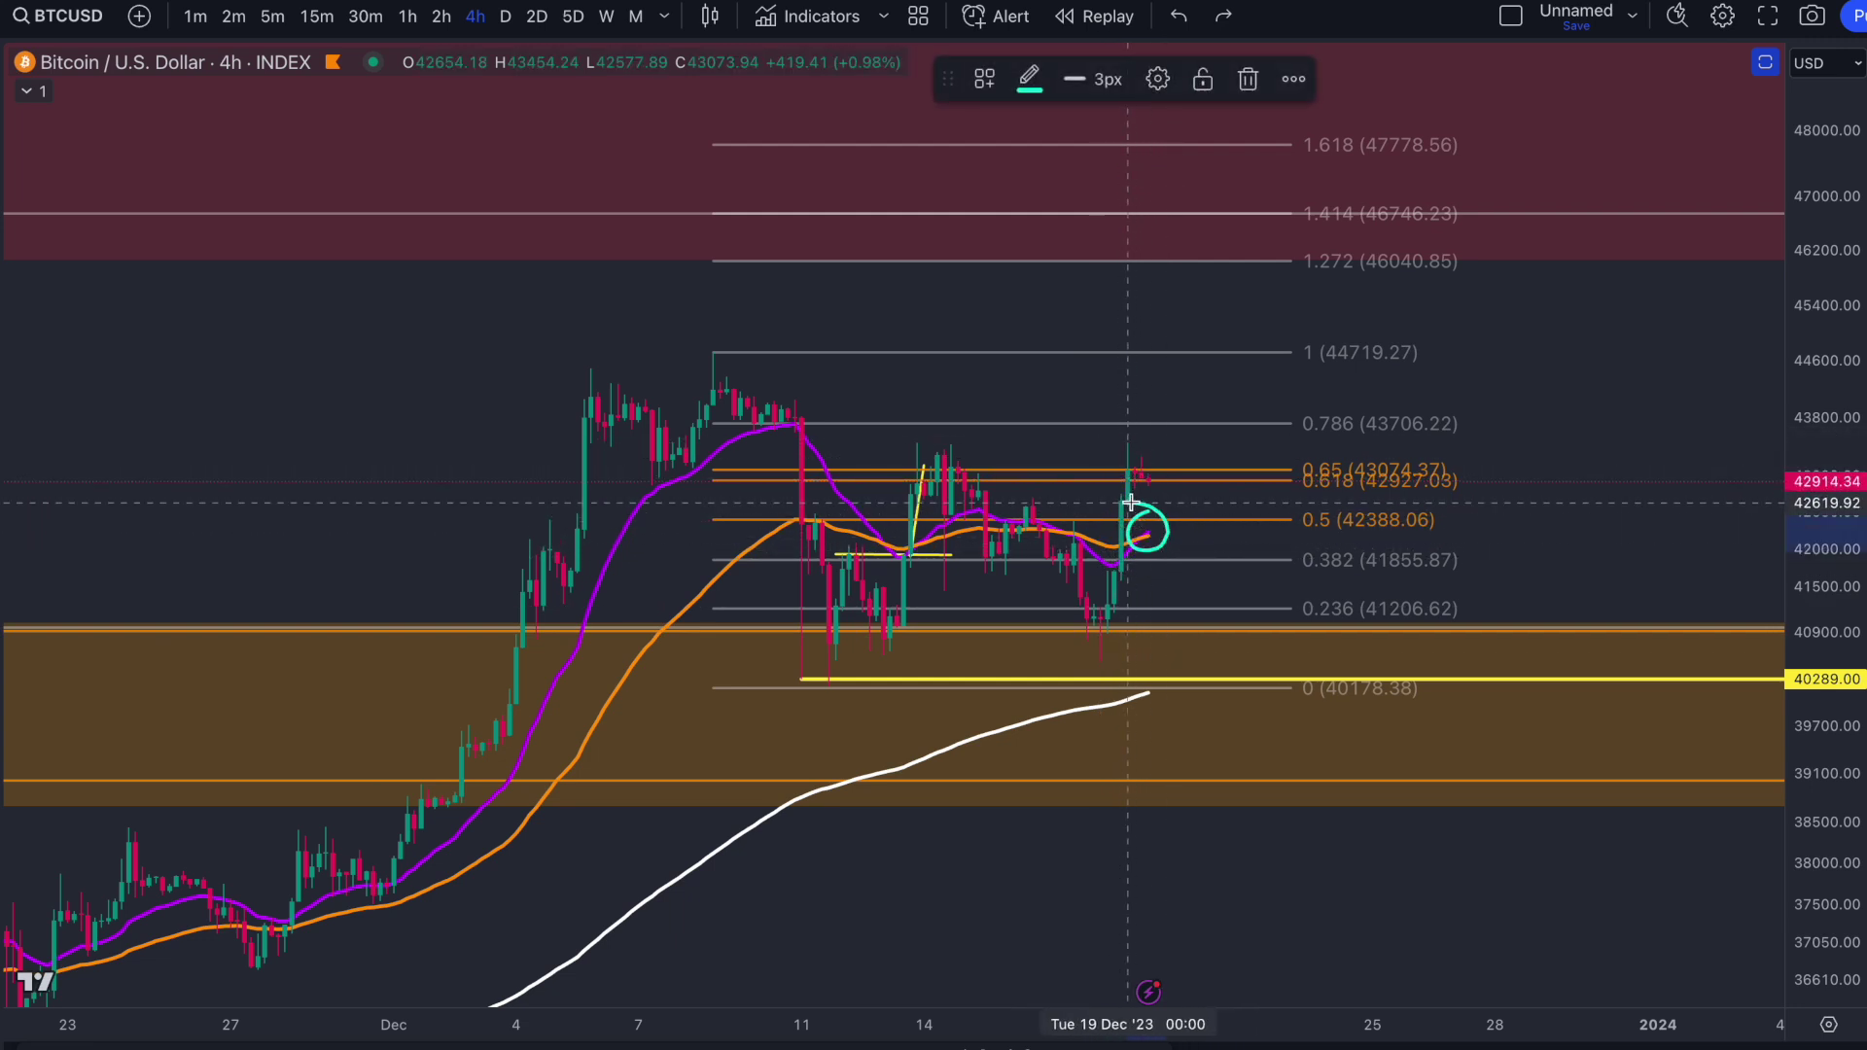
- Draw a cyan path dipping to the 0.5 level then rising toward 45400, removing stray strokes
mouse_move(1140, 474)
mouse_down()
mouse_move(1183, 512)
mouse_move(1242, 288)
mouse_up()
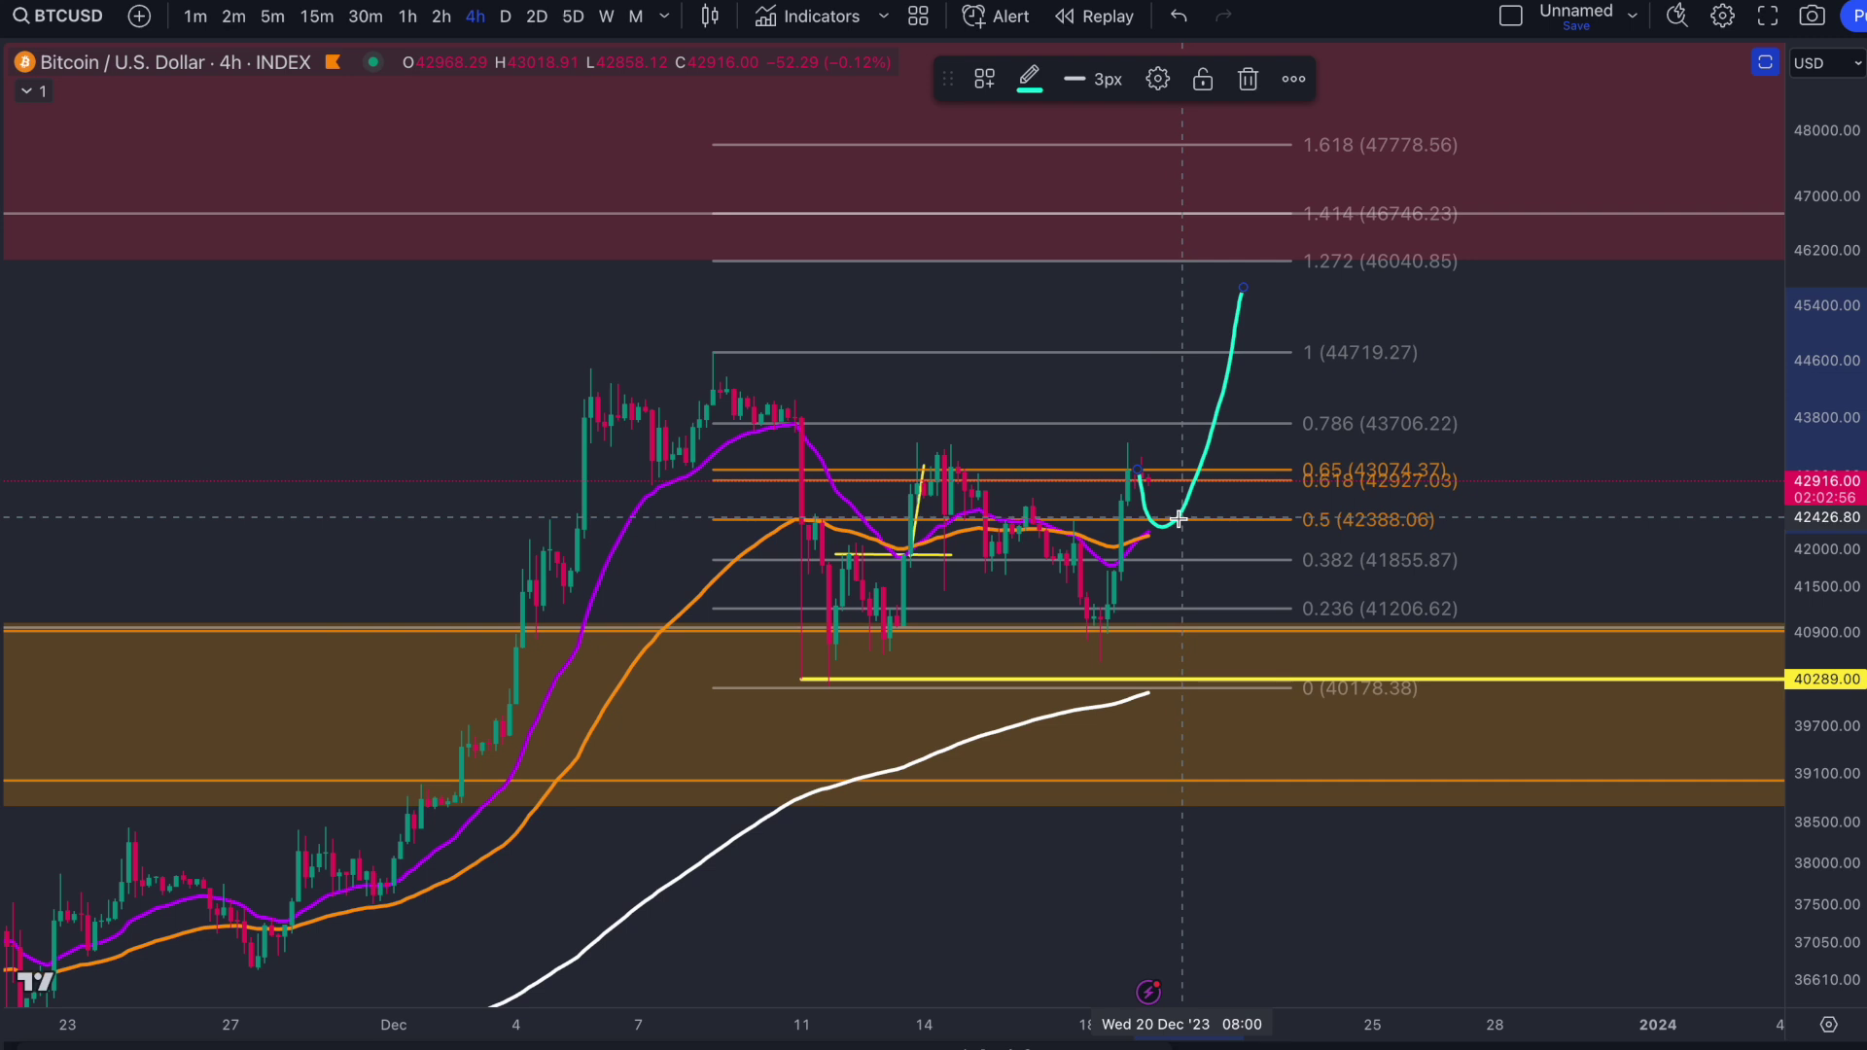
drag(935, 457, 969, 550)
key(ctrl+z)
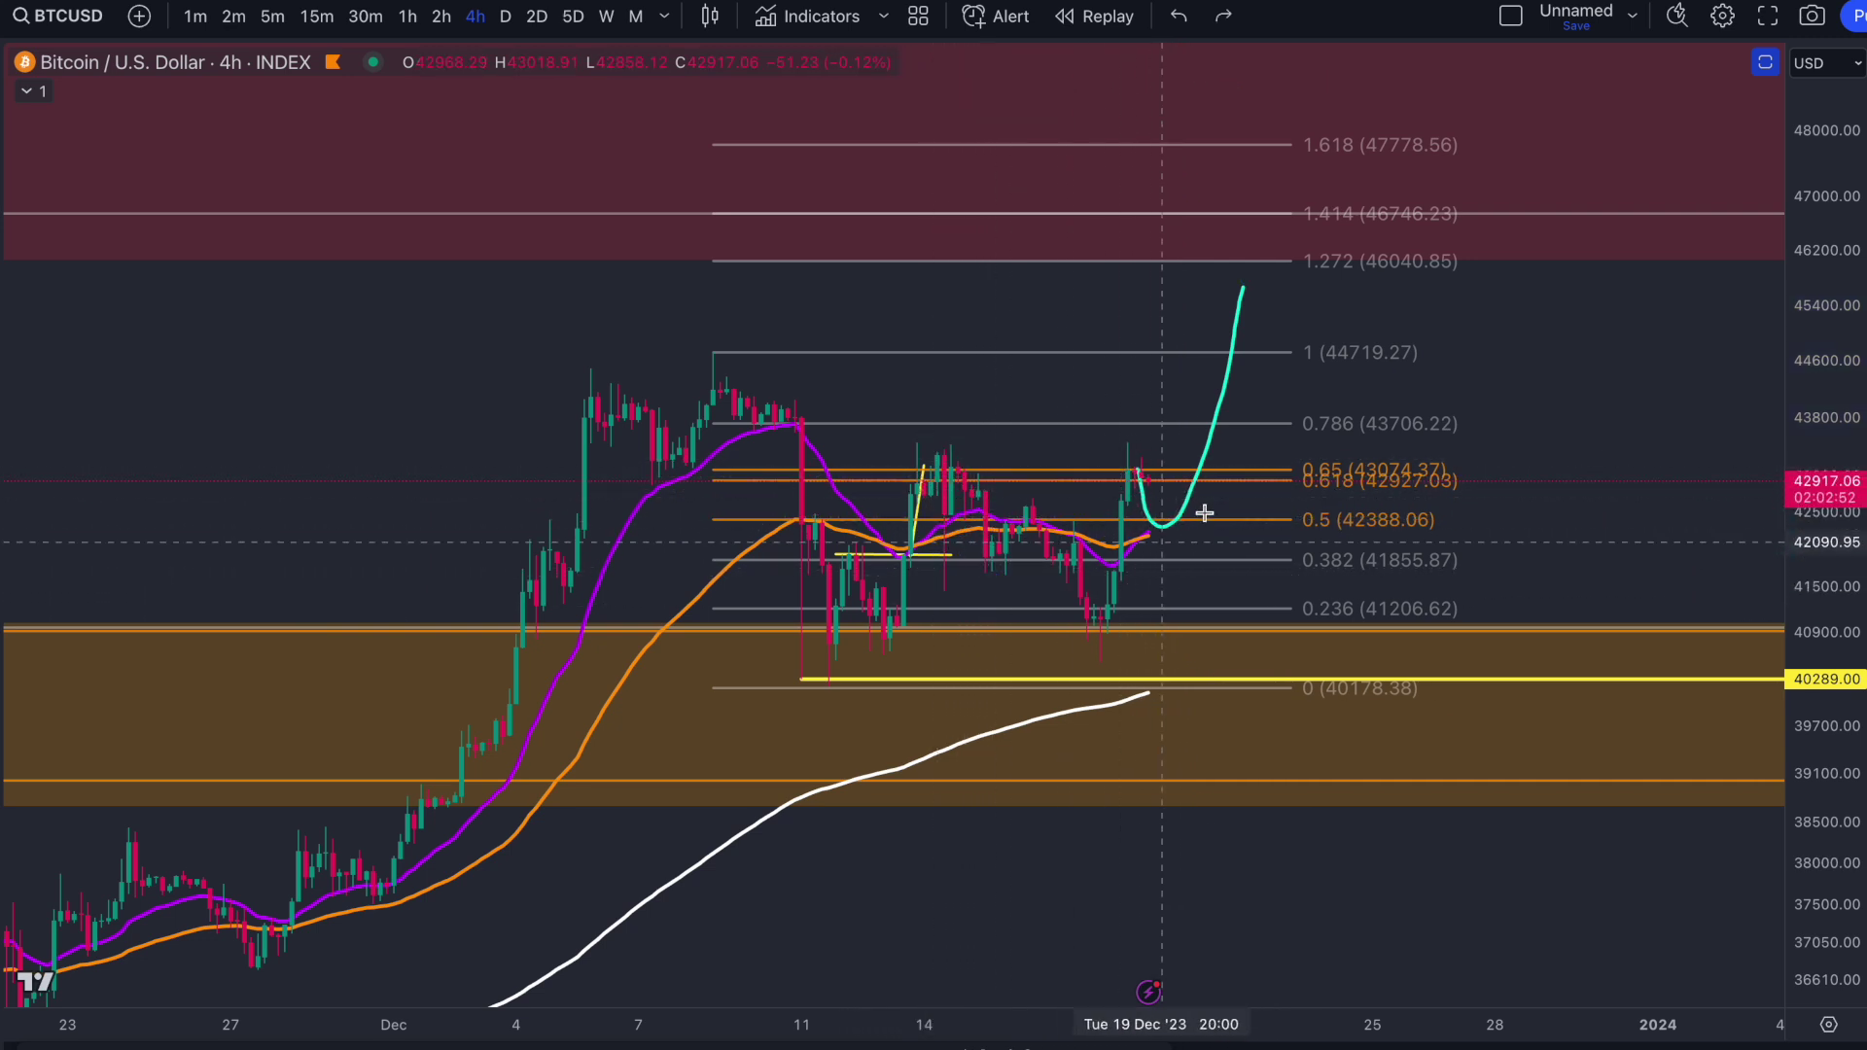
drag(855, 470, 1265, 477)
key(ctrl+z)
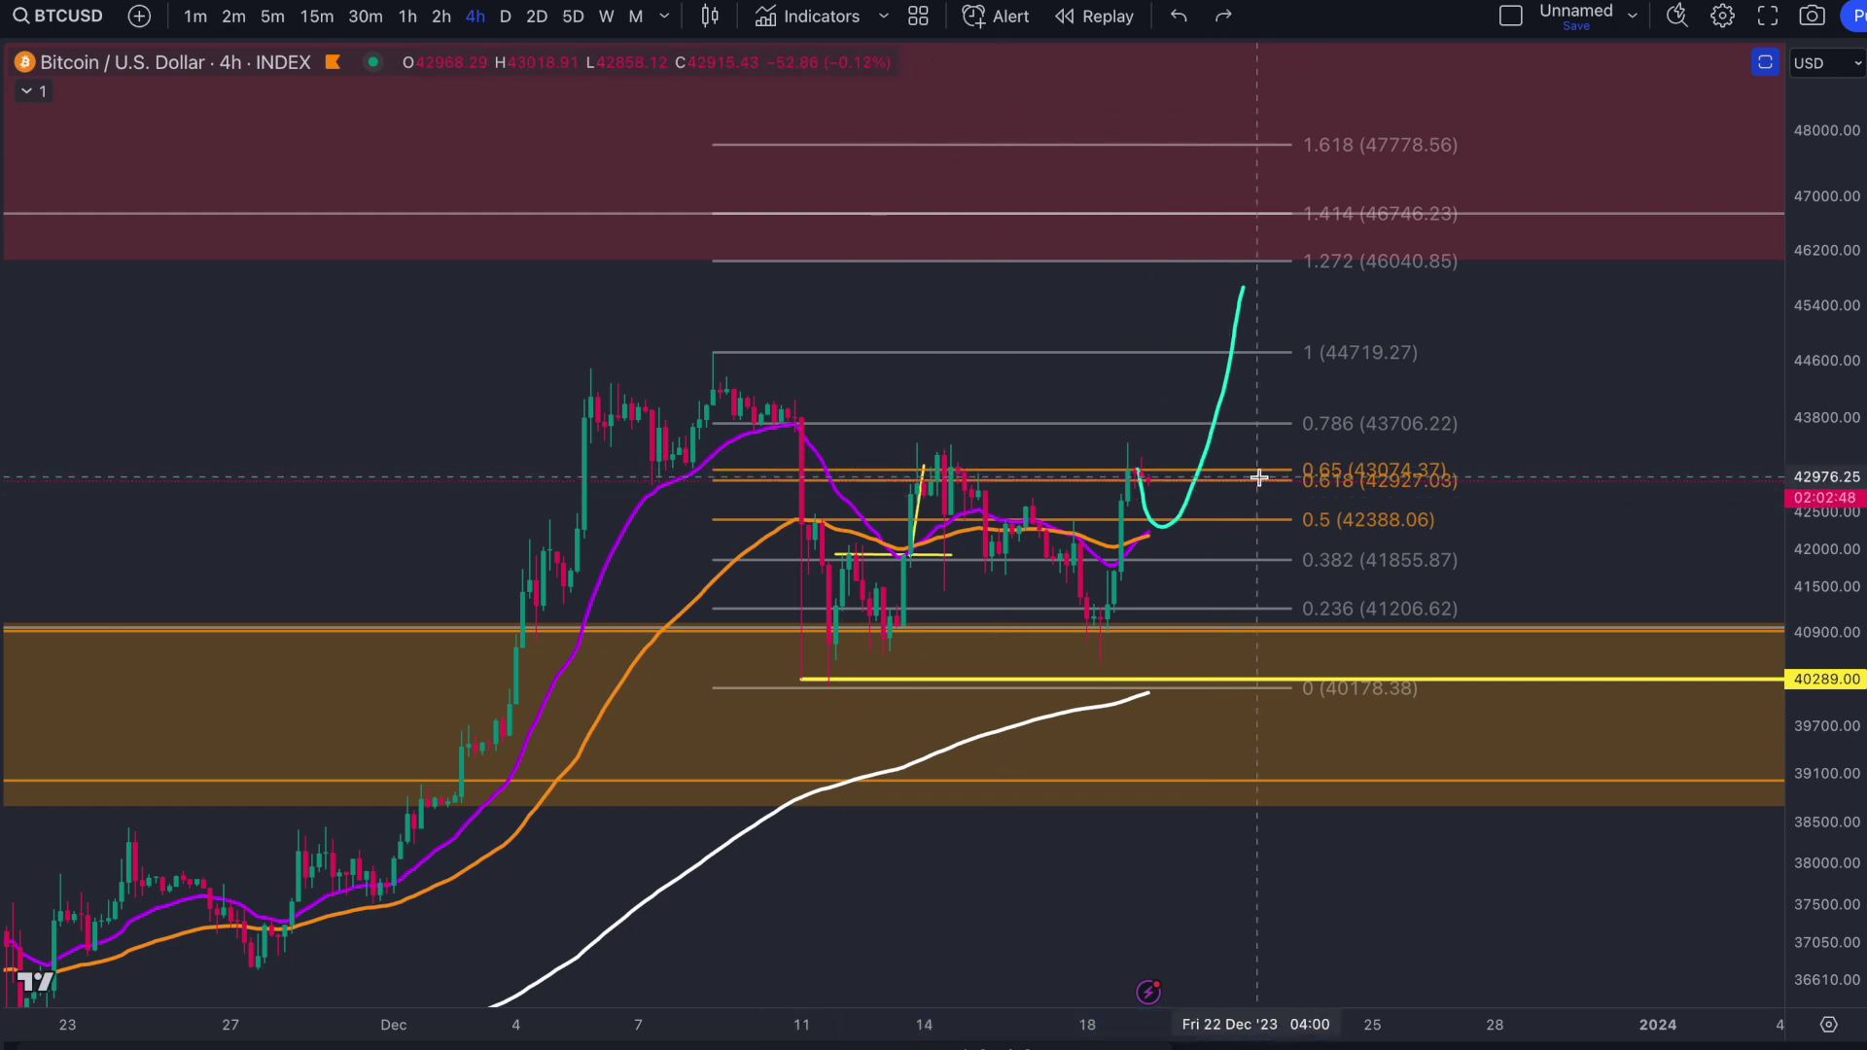
drag(1290, 289, 1325, 127)
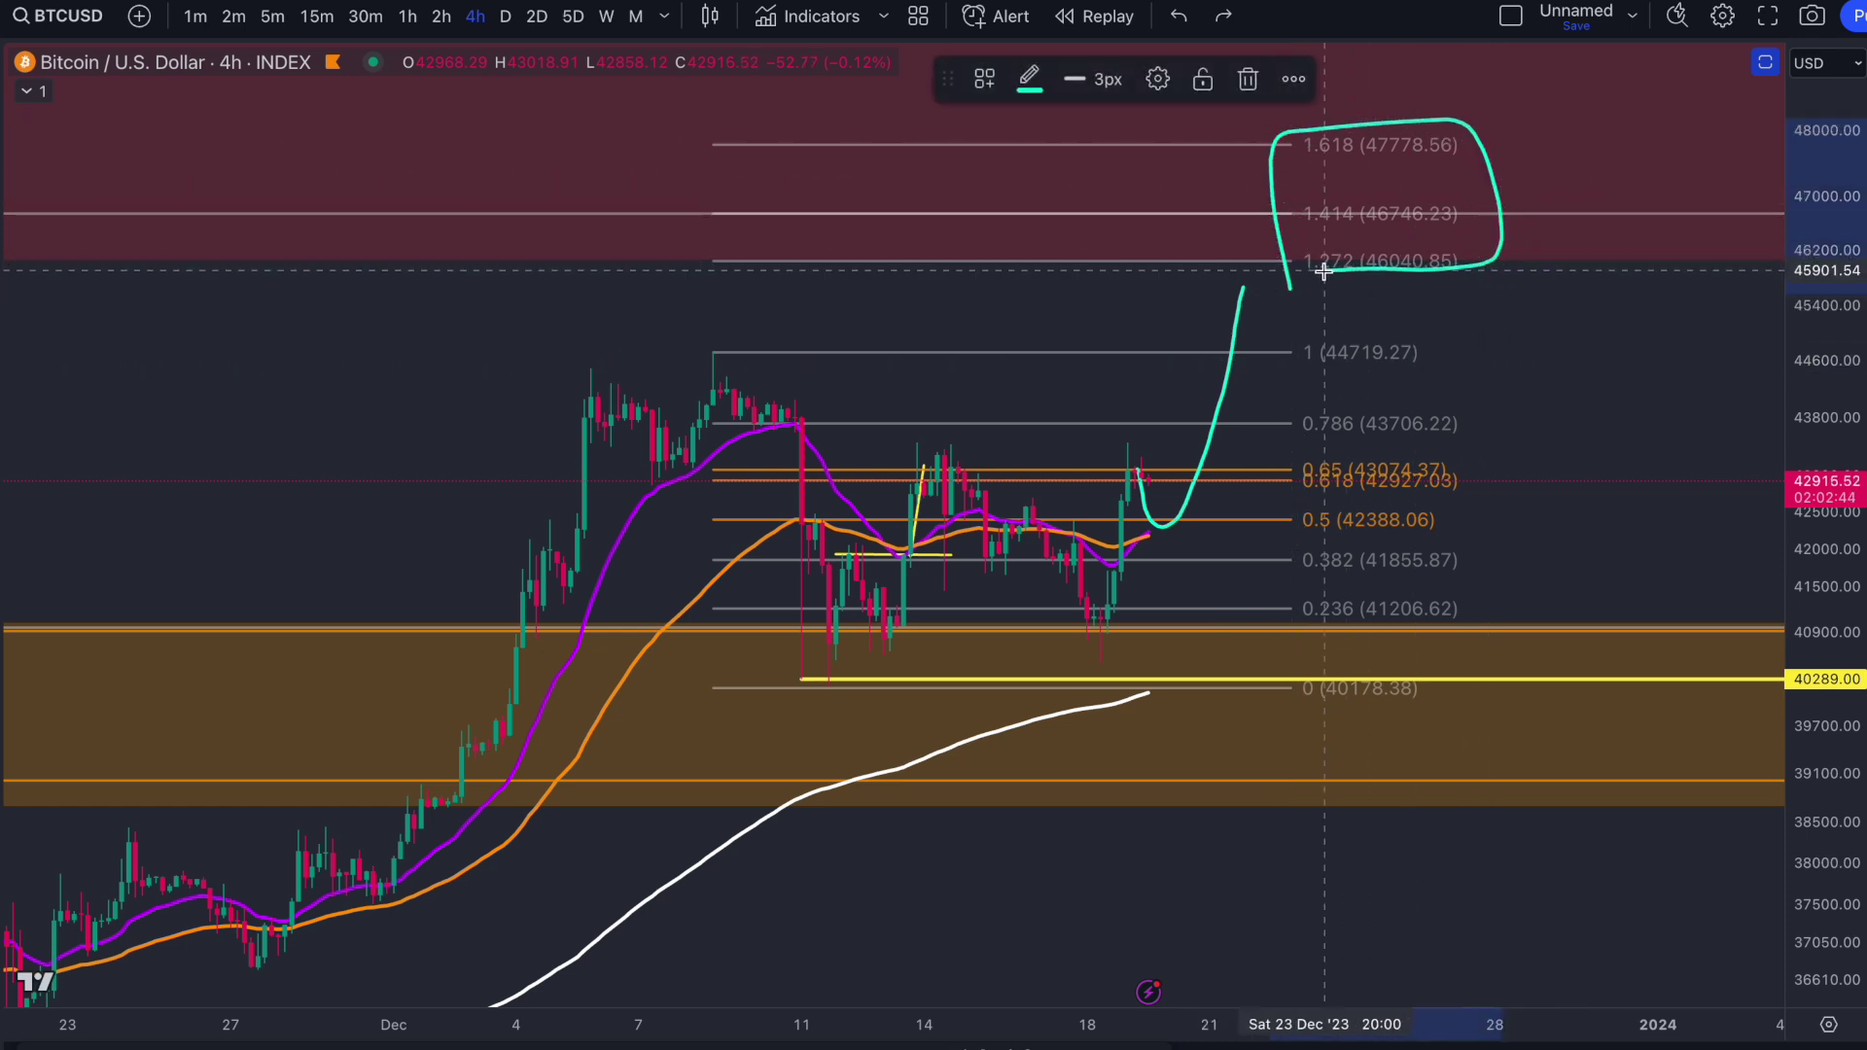
key(ctrl+z)
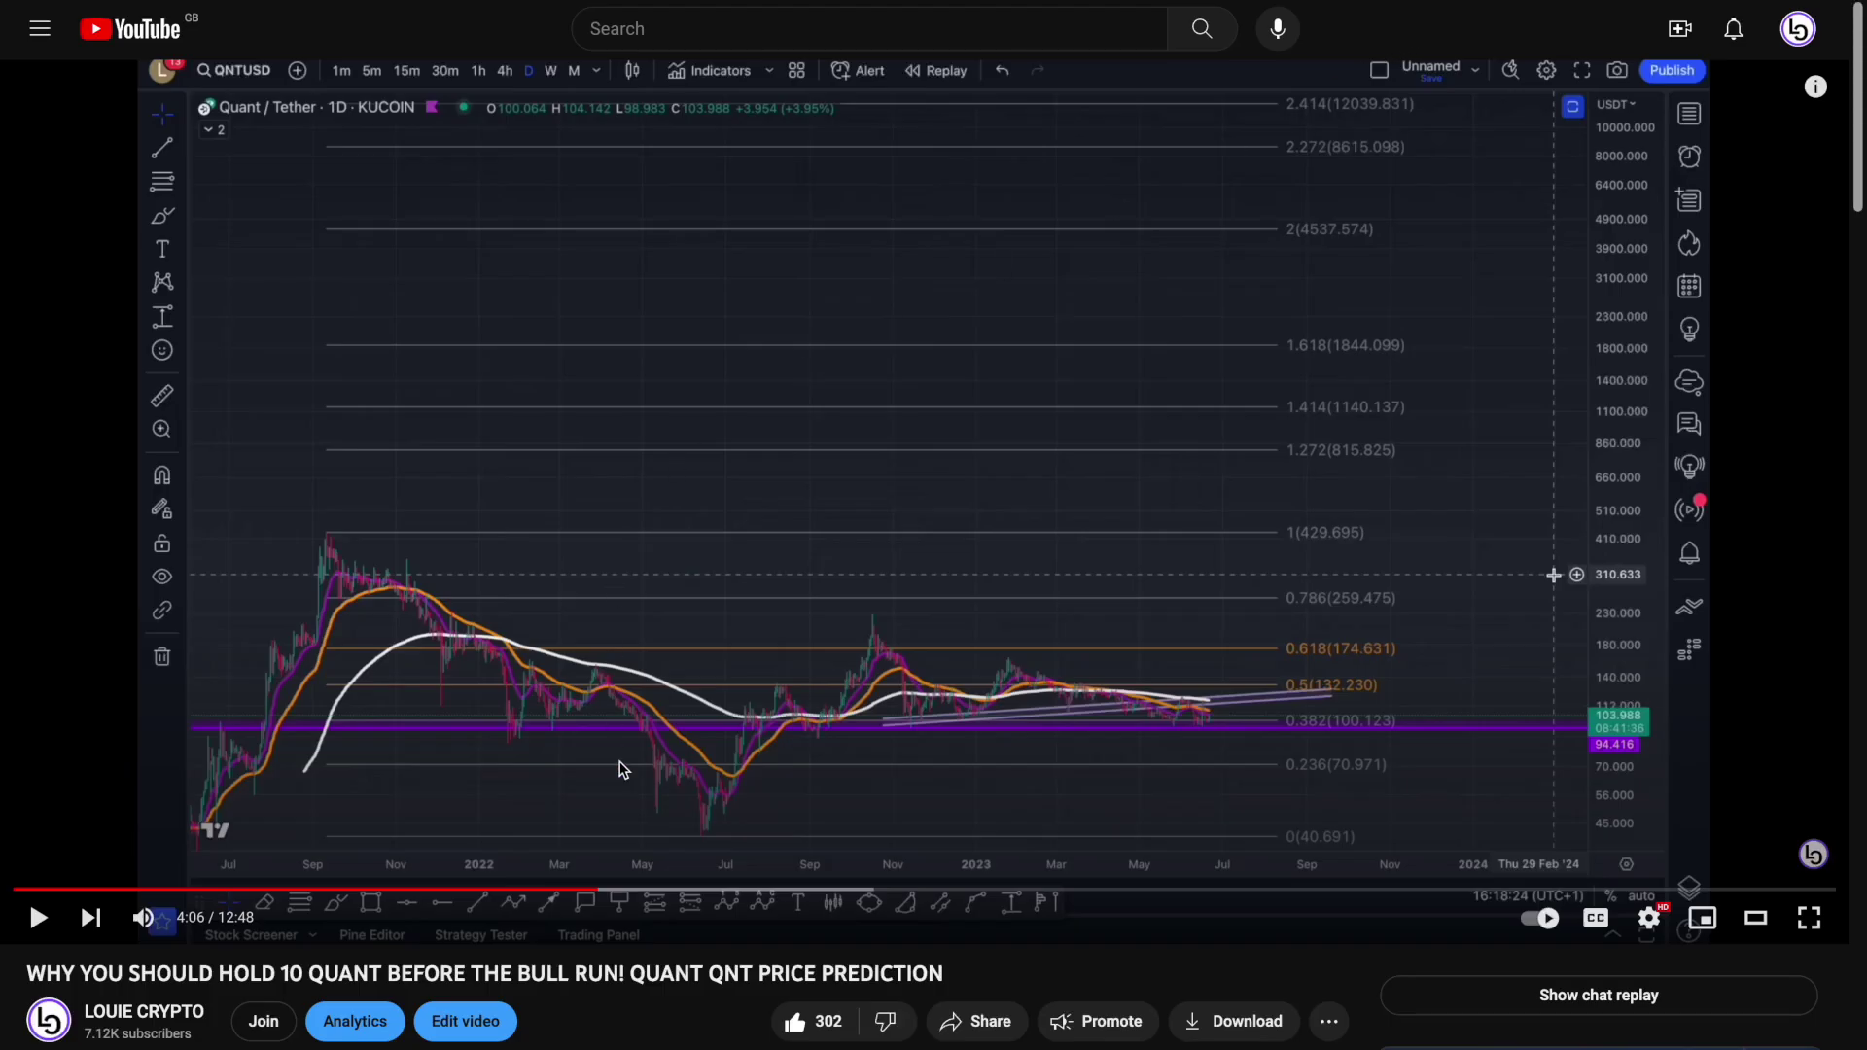
- Go from the video description's linktr.ee page to the creator's E-BOOK link
scroll(622, 769, down, 3)
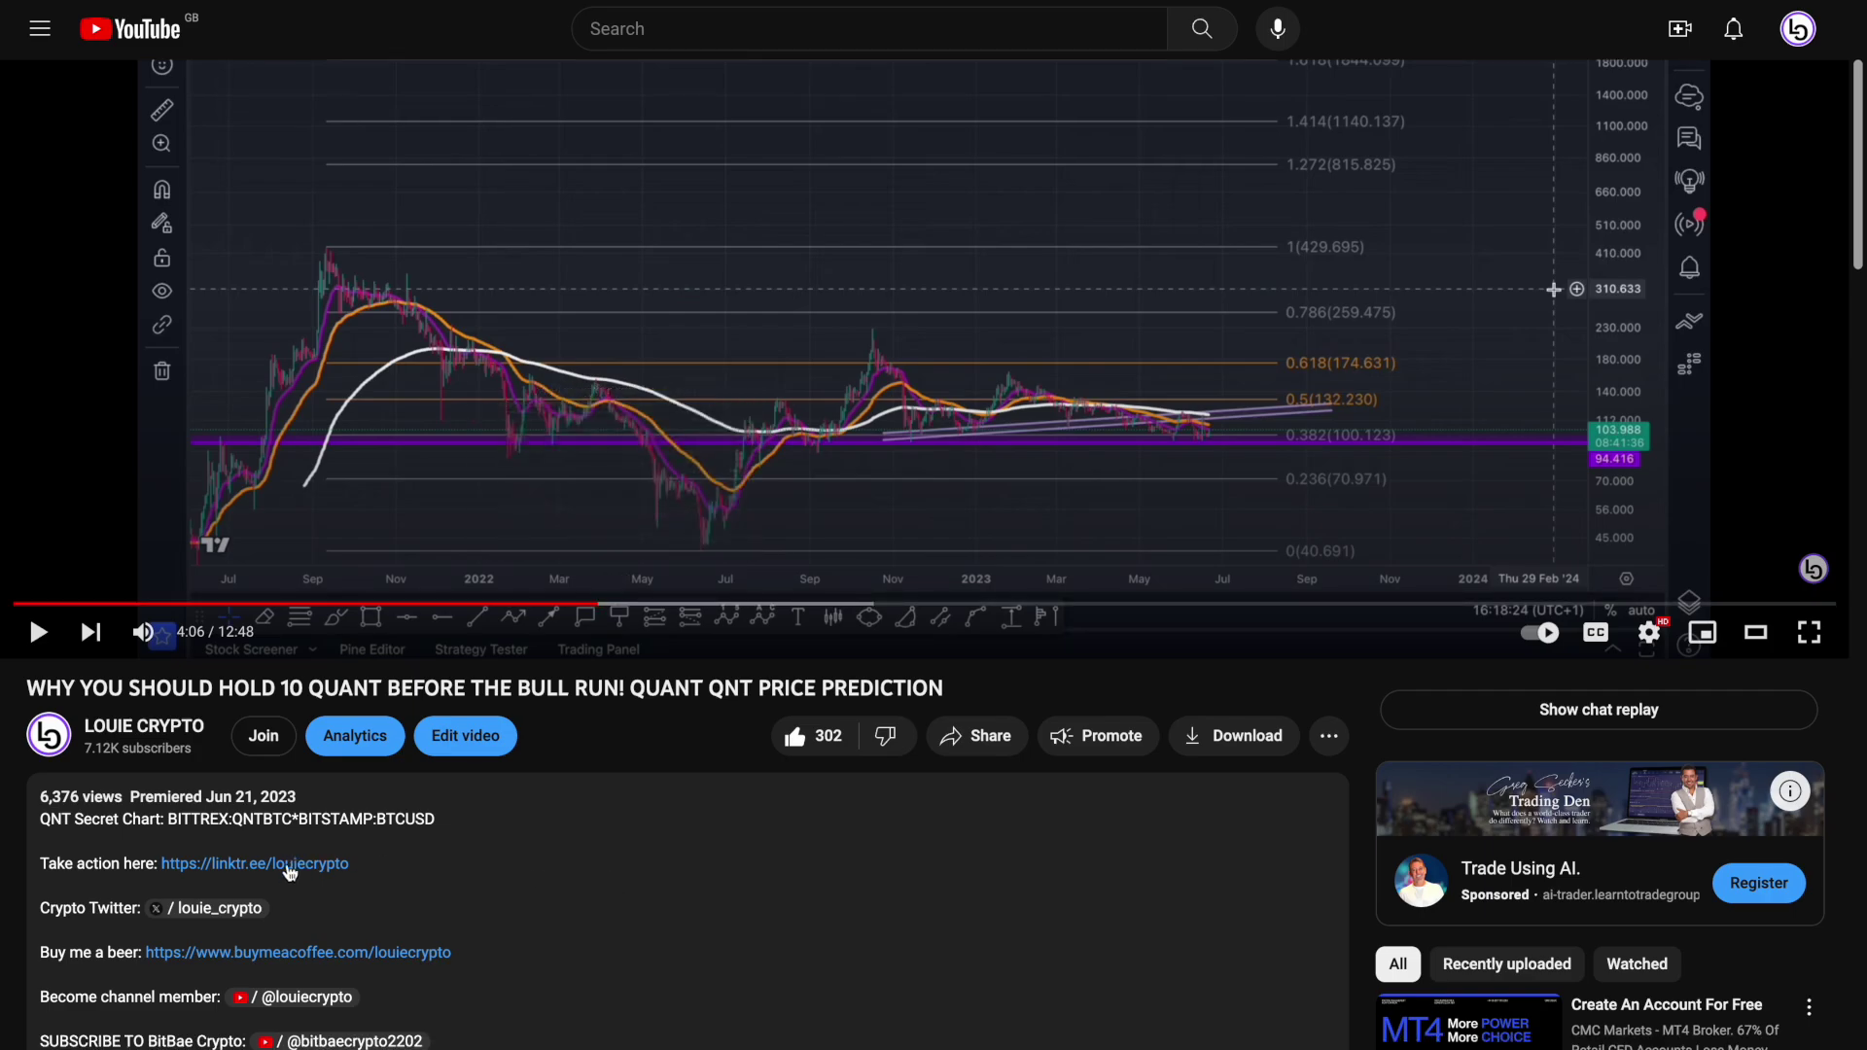
click(289, 865)
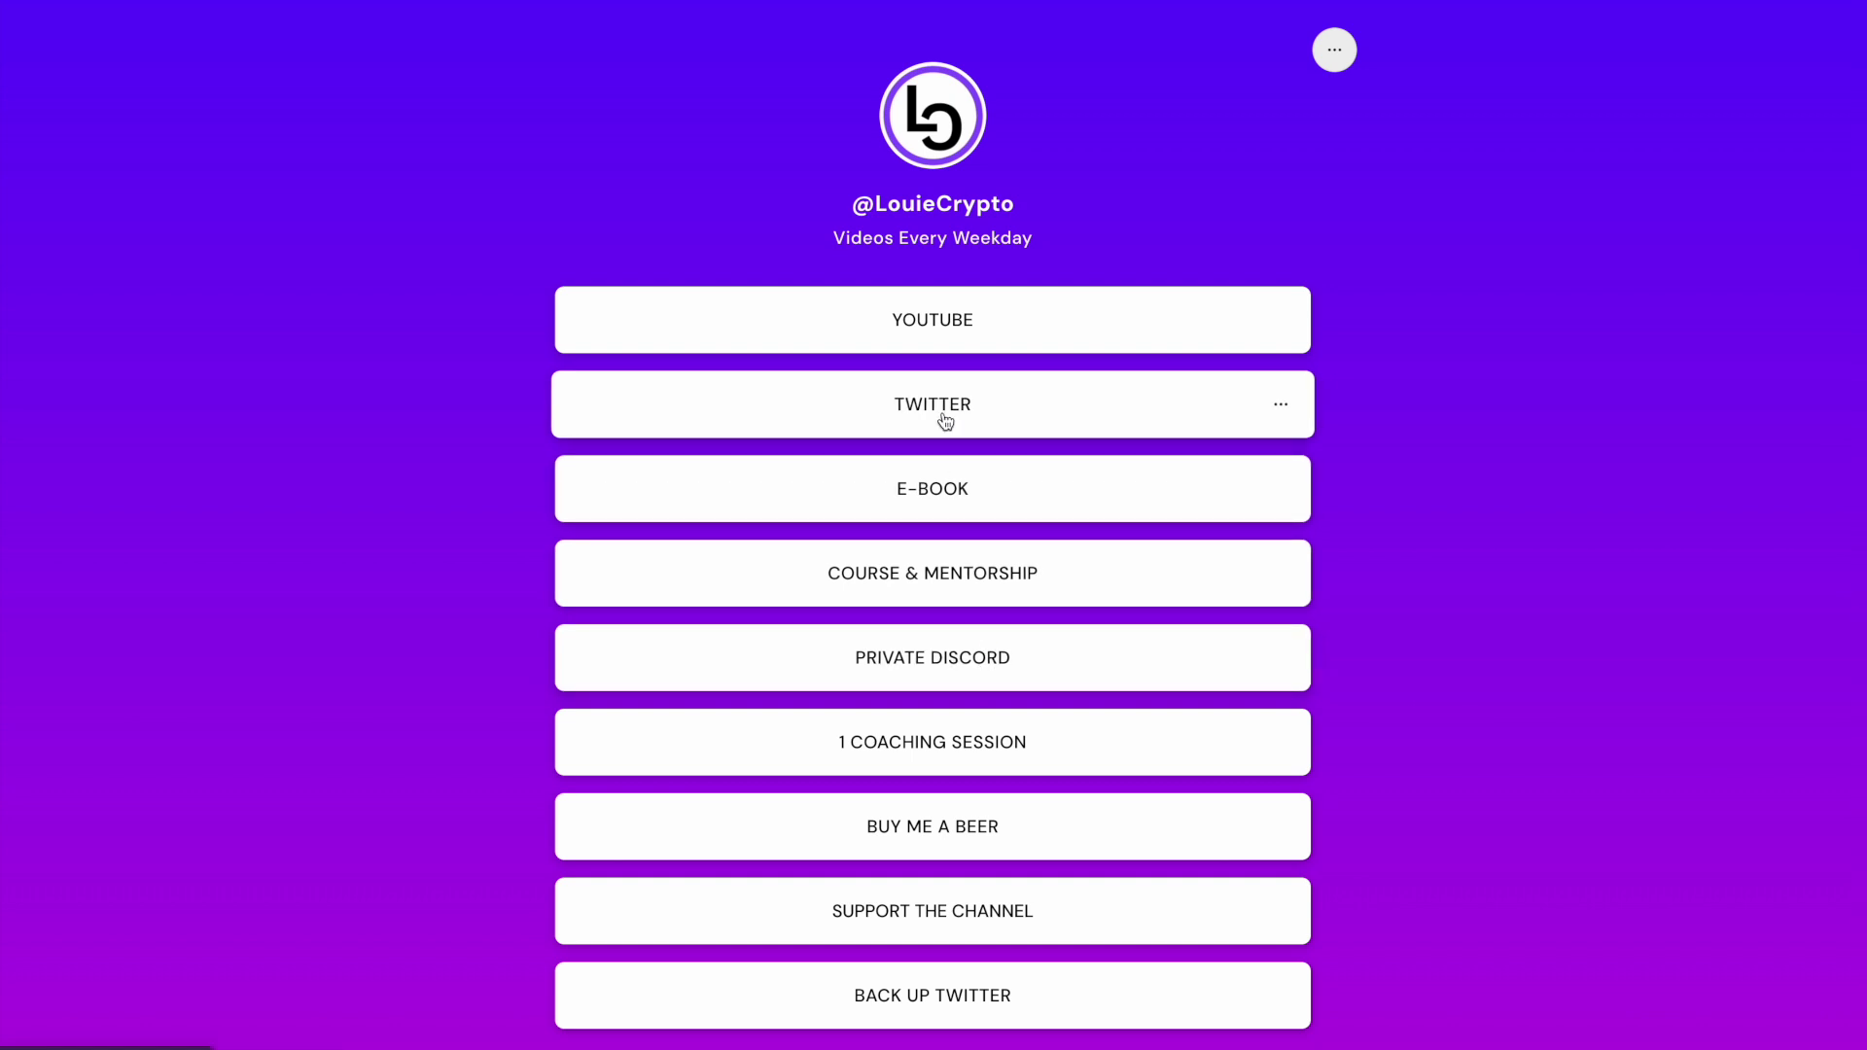
click(967, 497)
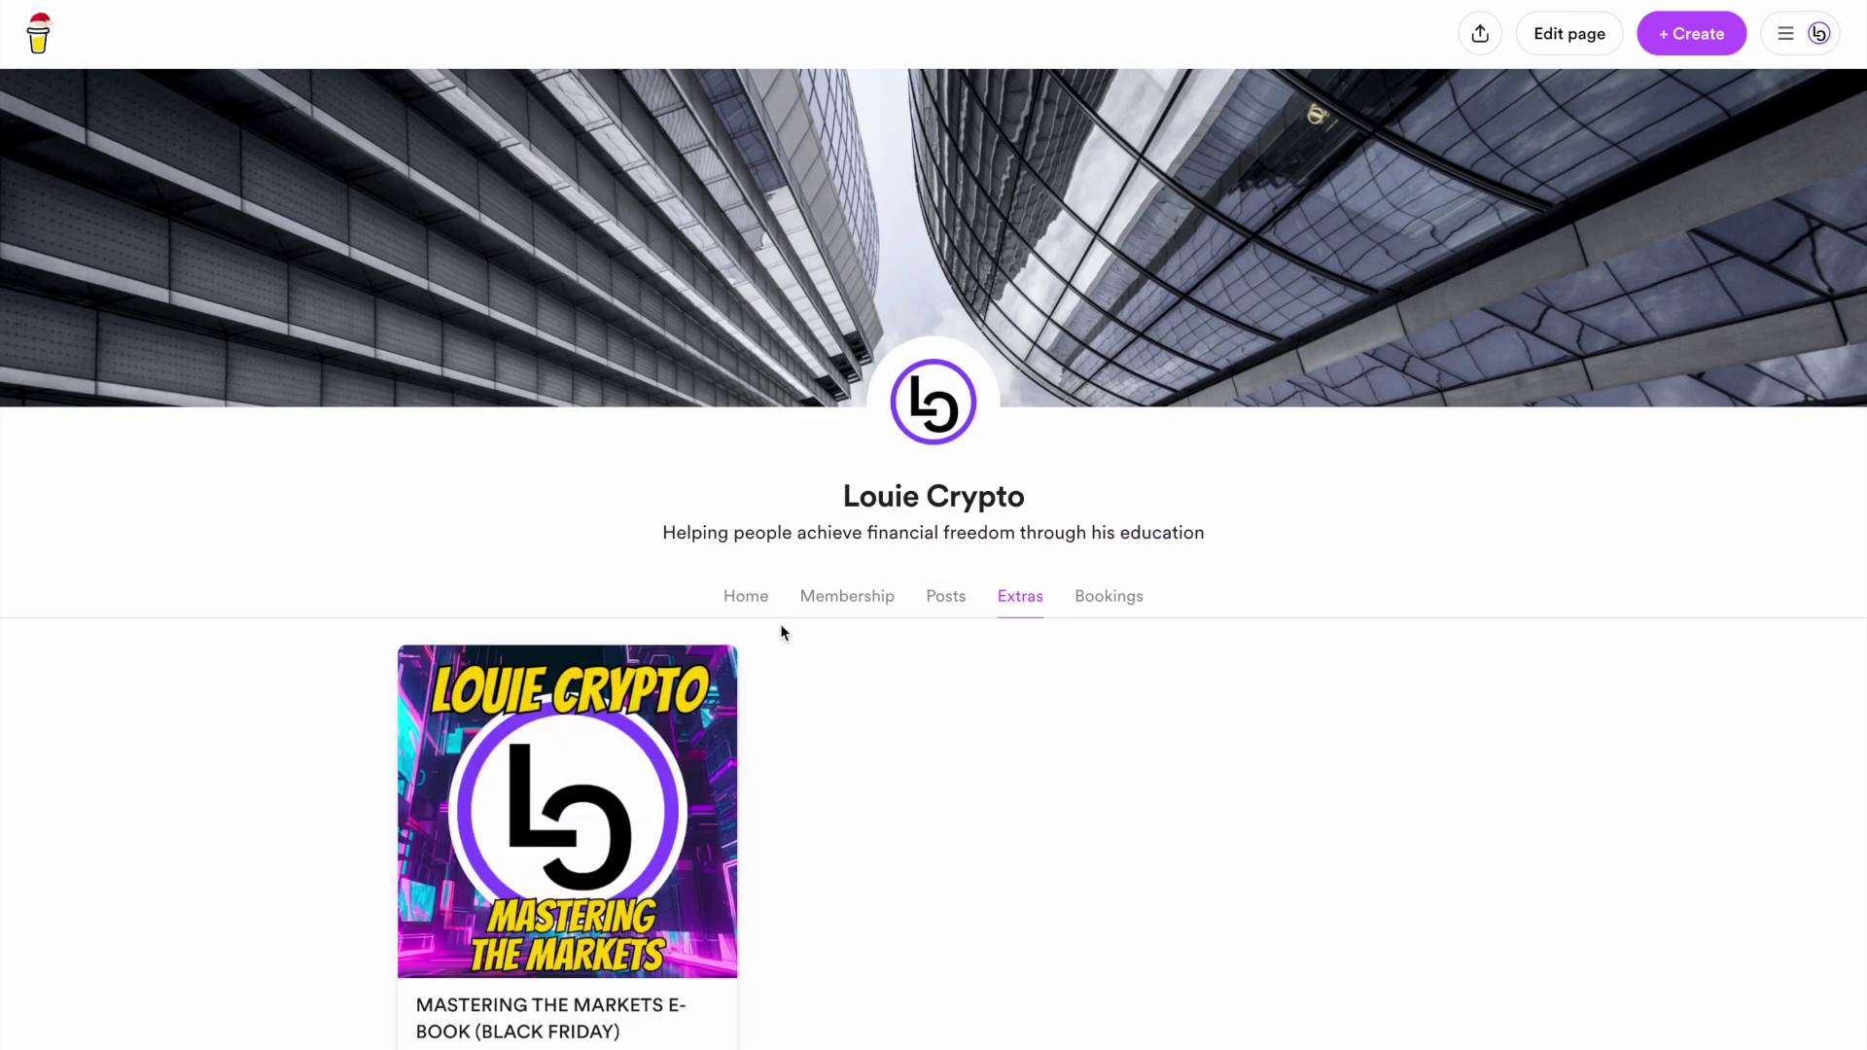
scroll(1066, 674, down, 1)
click(868, 520)
scroll(1264, 593, down, 2)
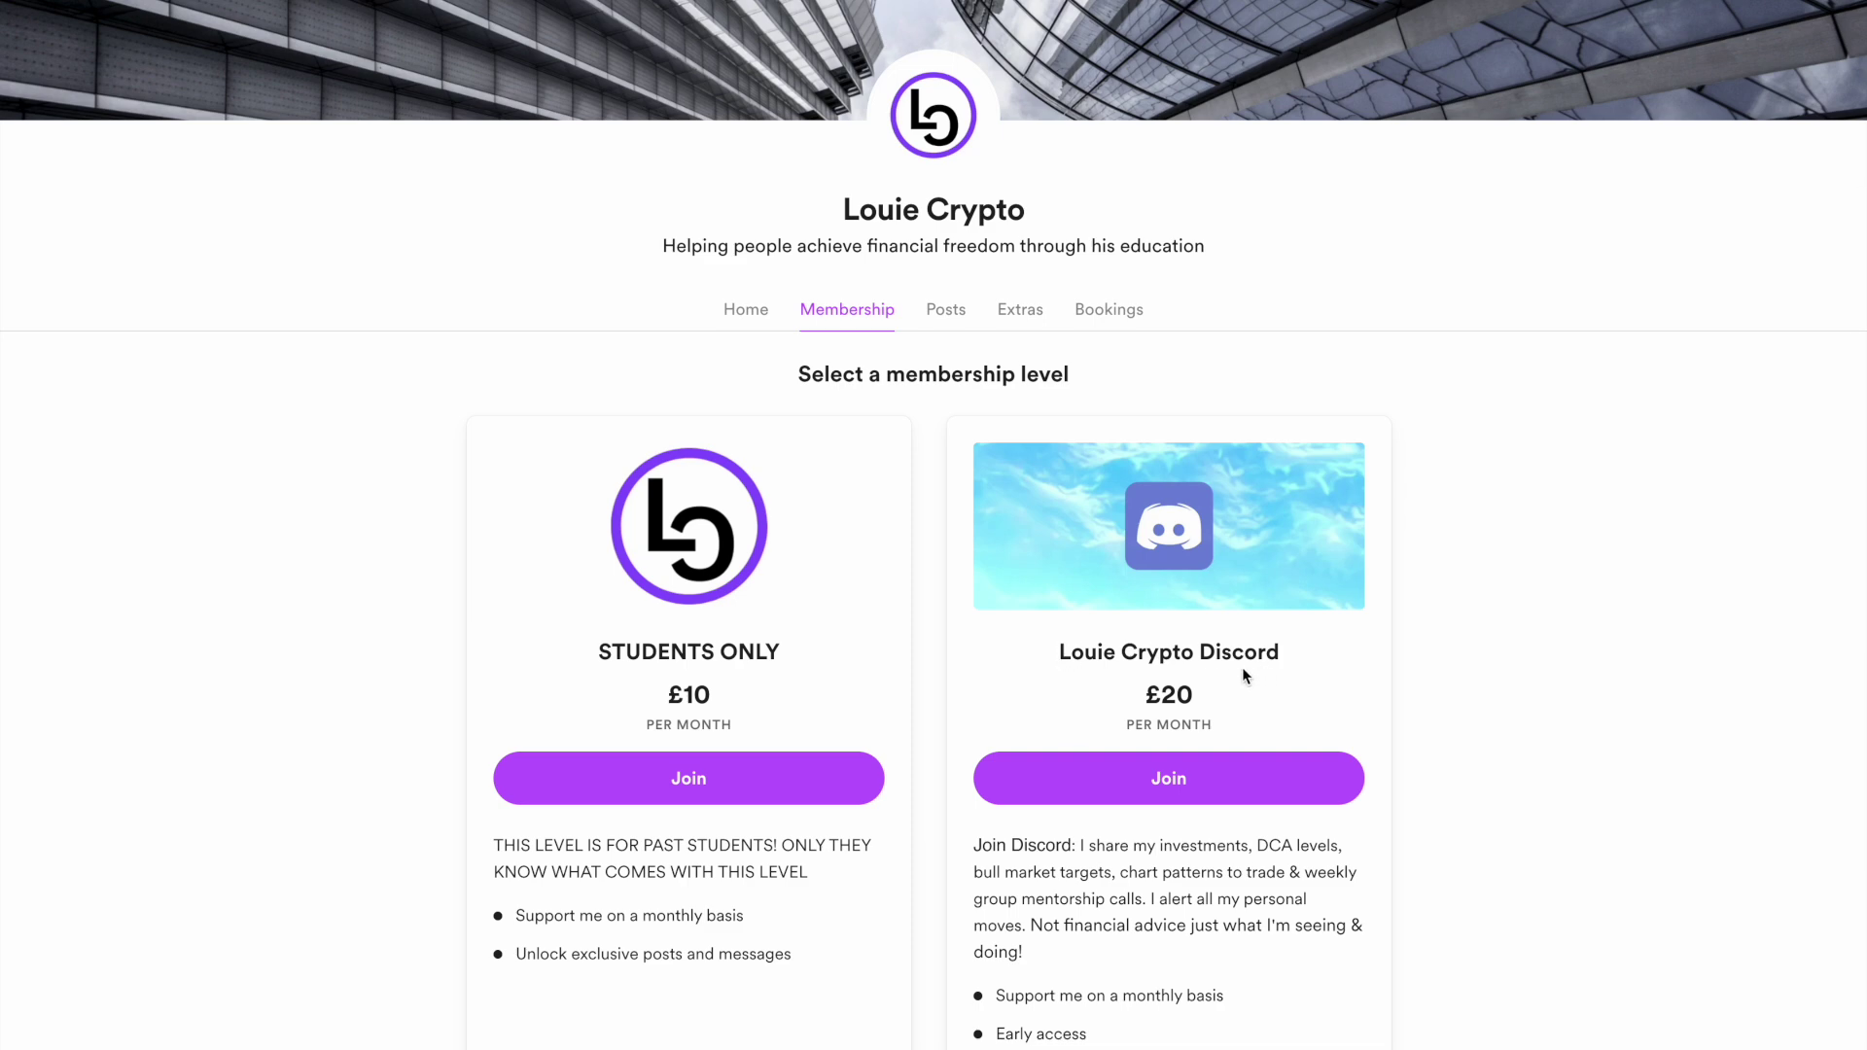
click(1126, 324)
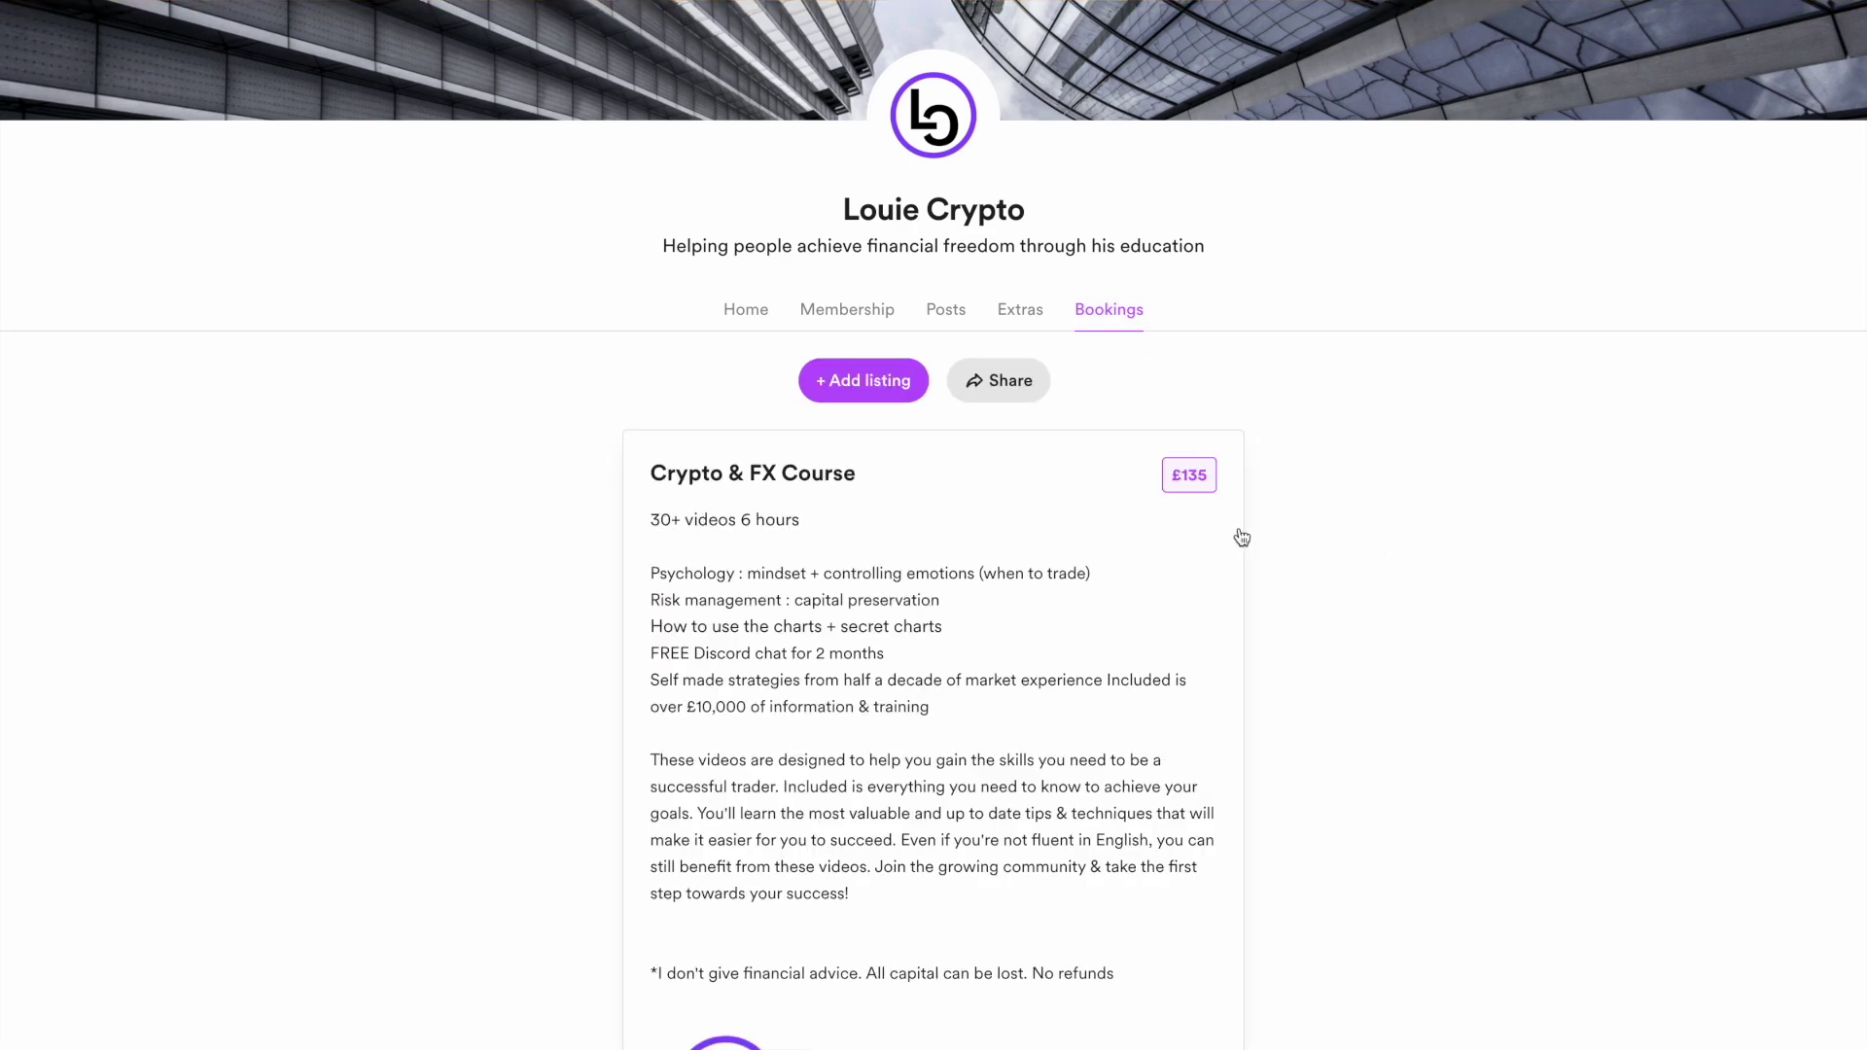
scroll(1193, 652, down, 2)
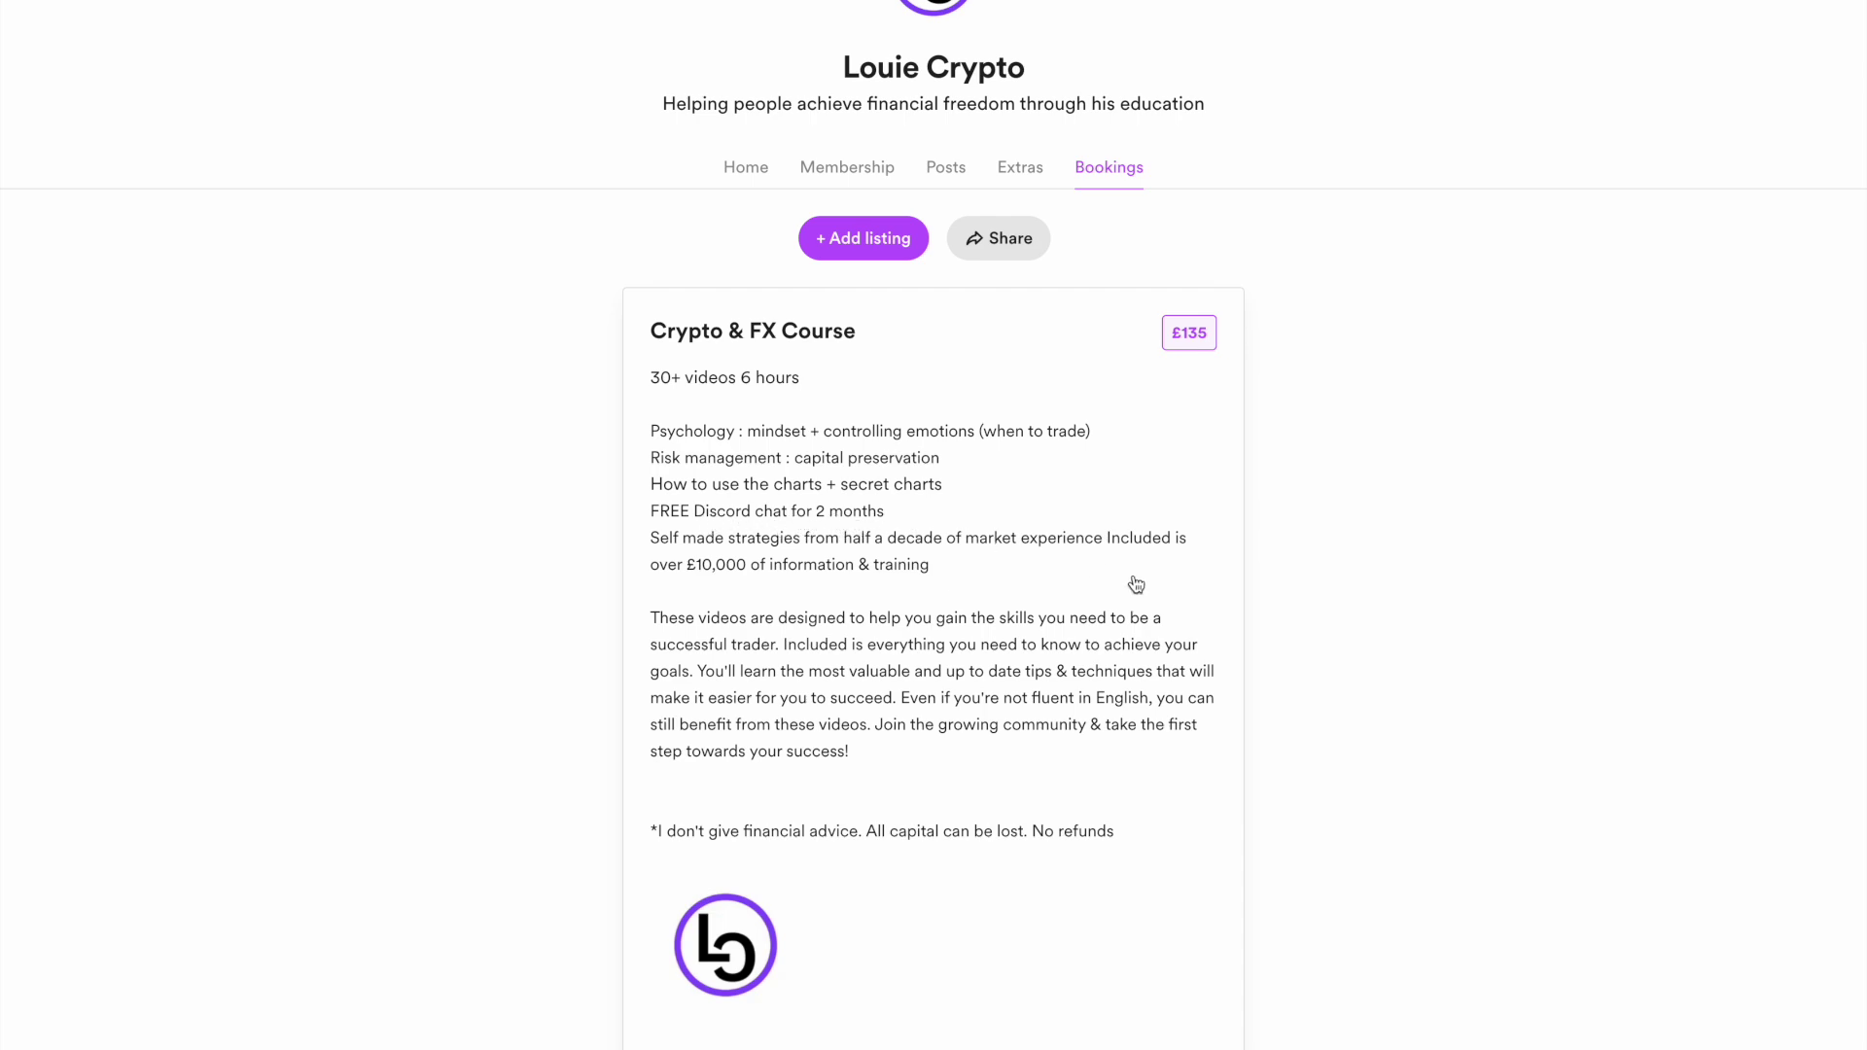
scroll(1173, 604, down, 8)
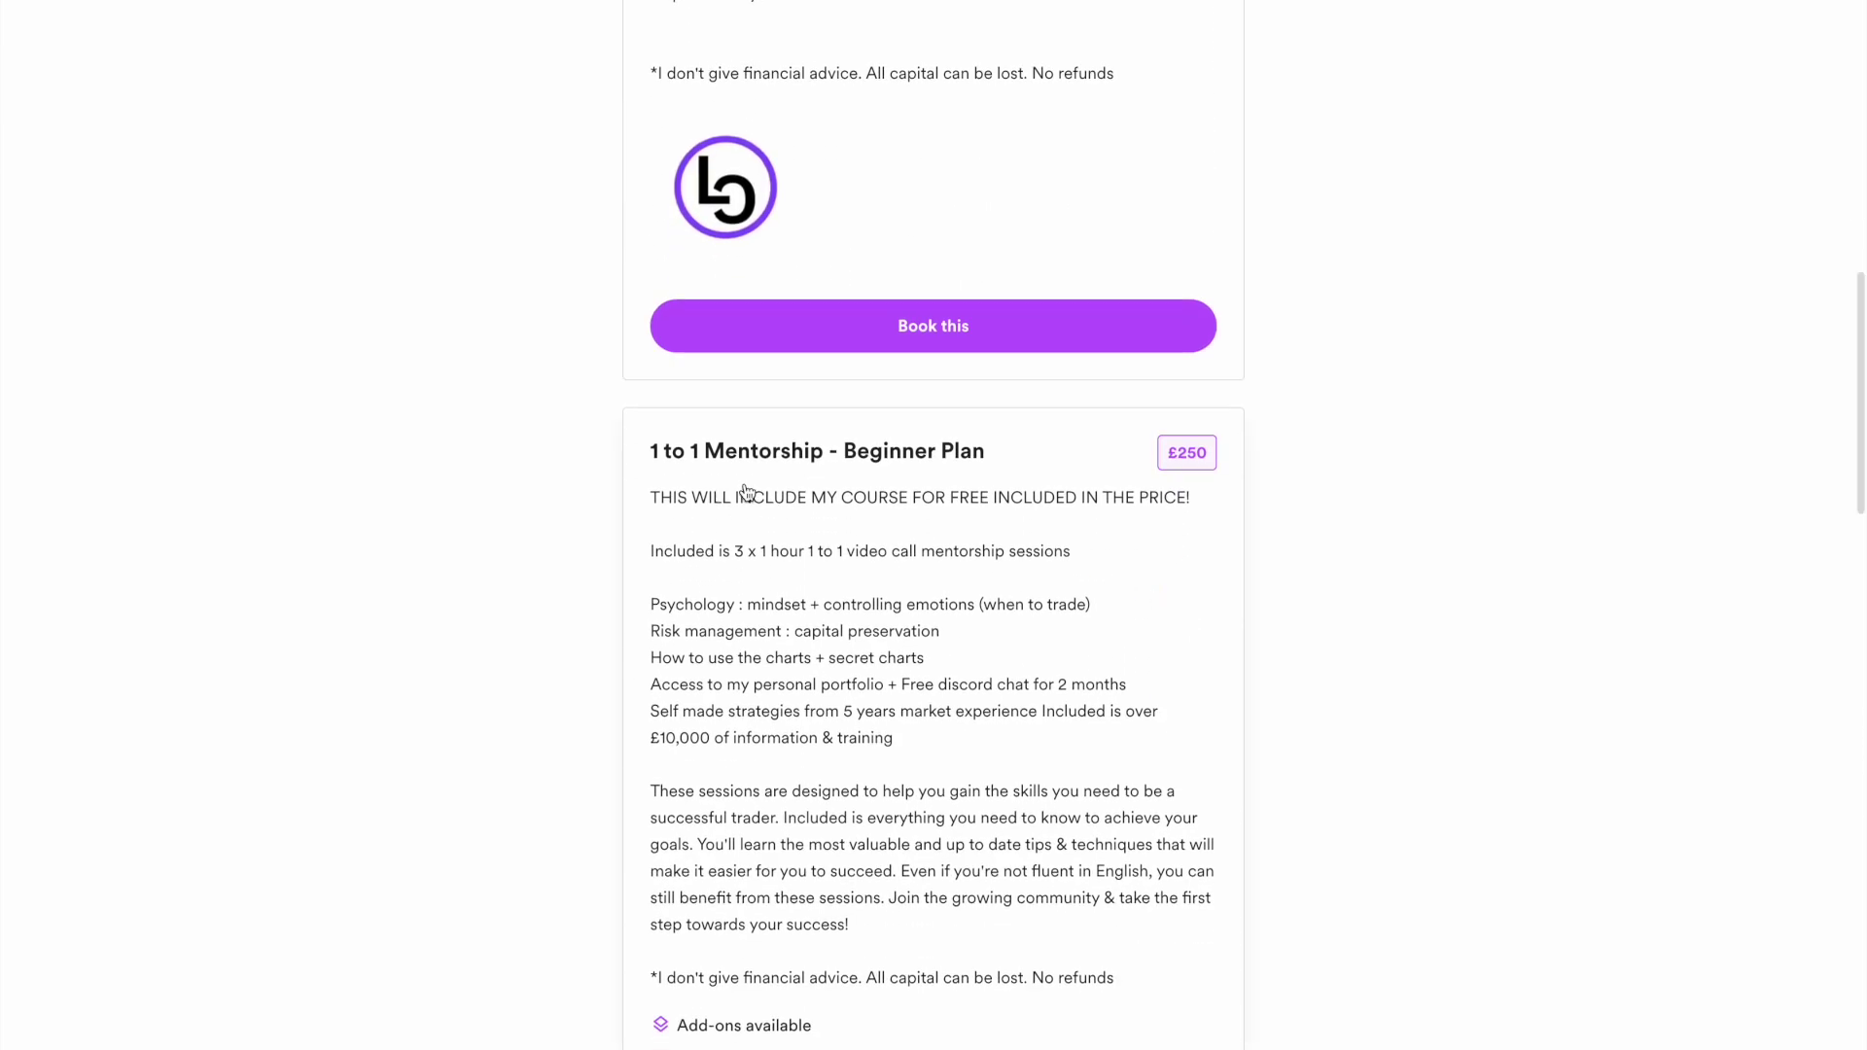
scroll(1426, 583, down, 1)
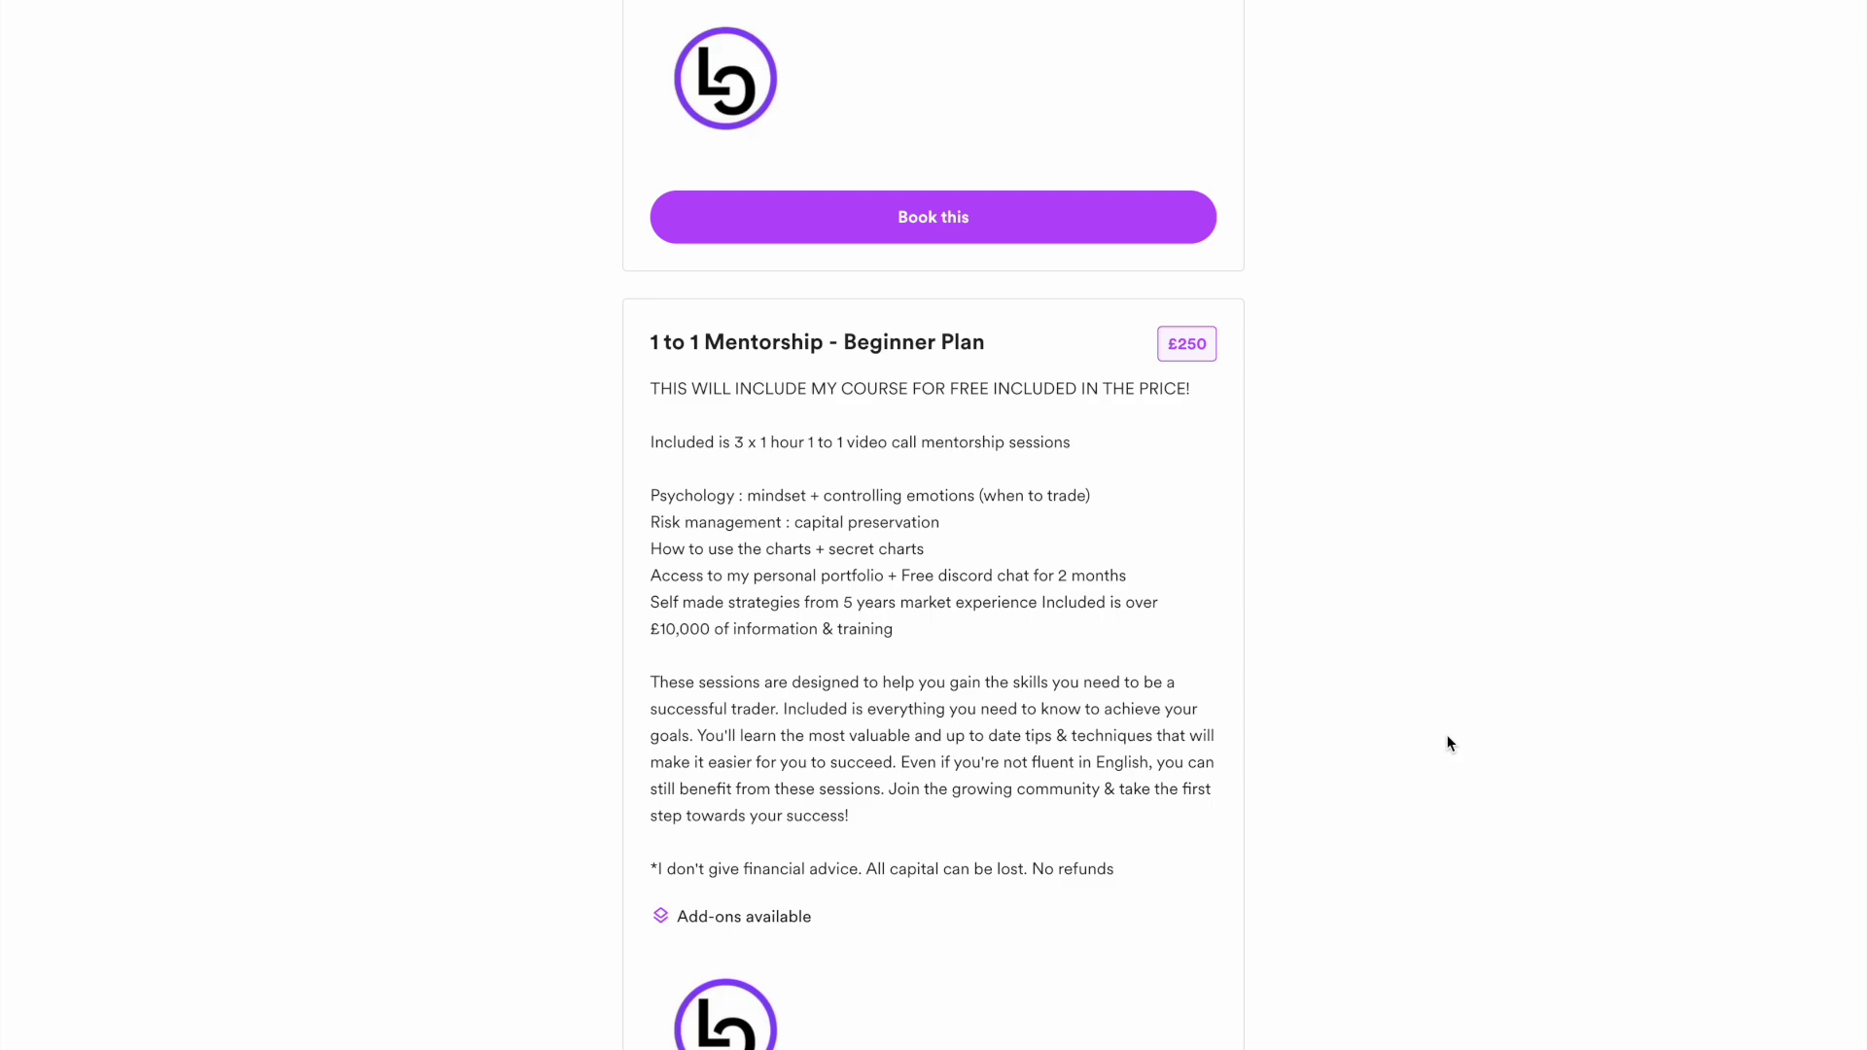
scroll(1447, 744, down, 10)
scroll(1447, 744, down, 7)
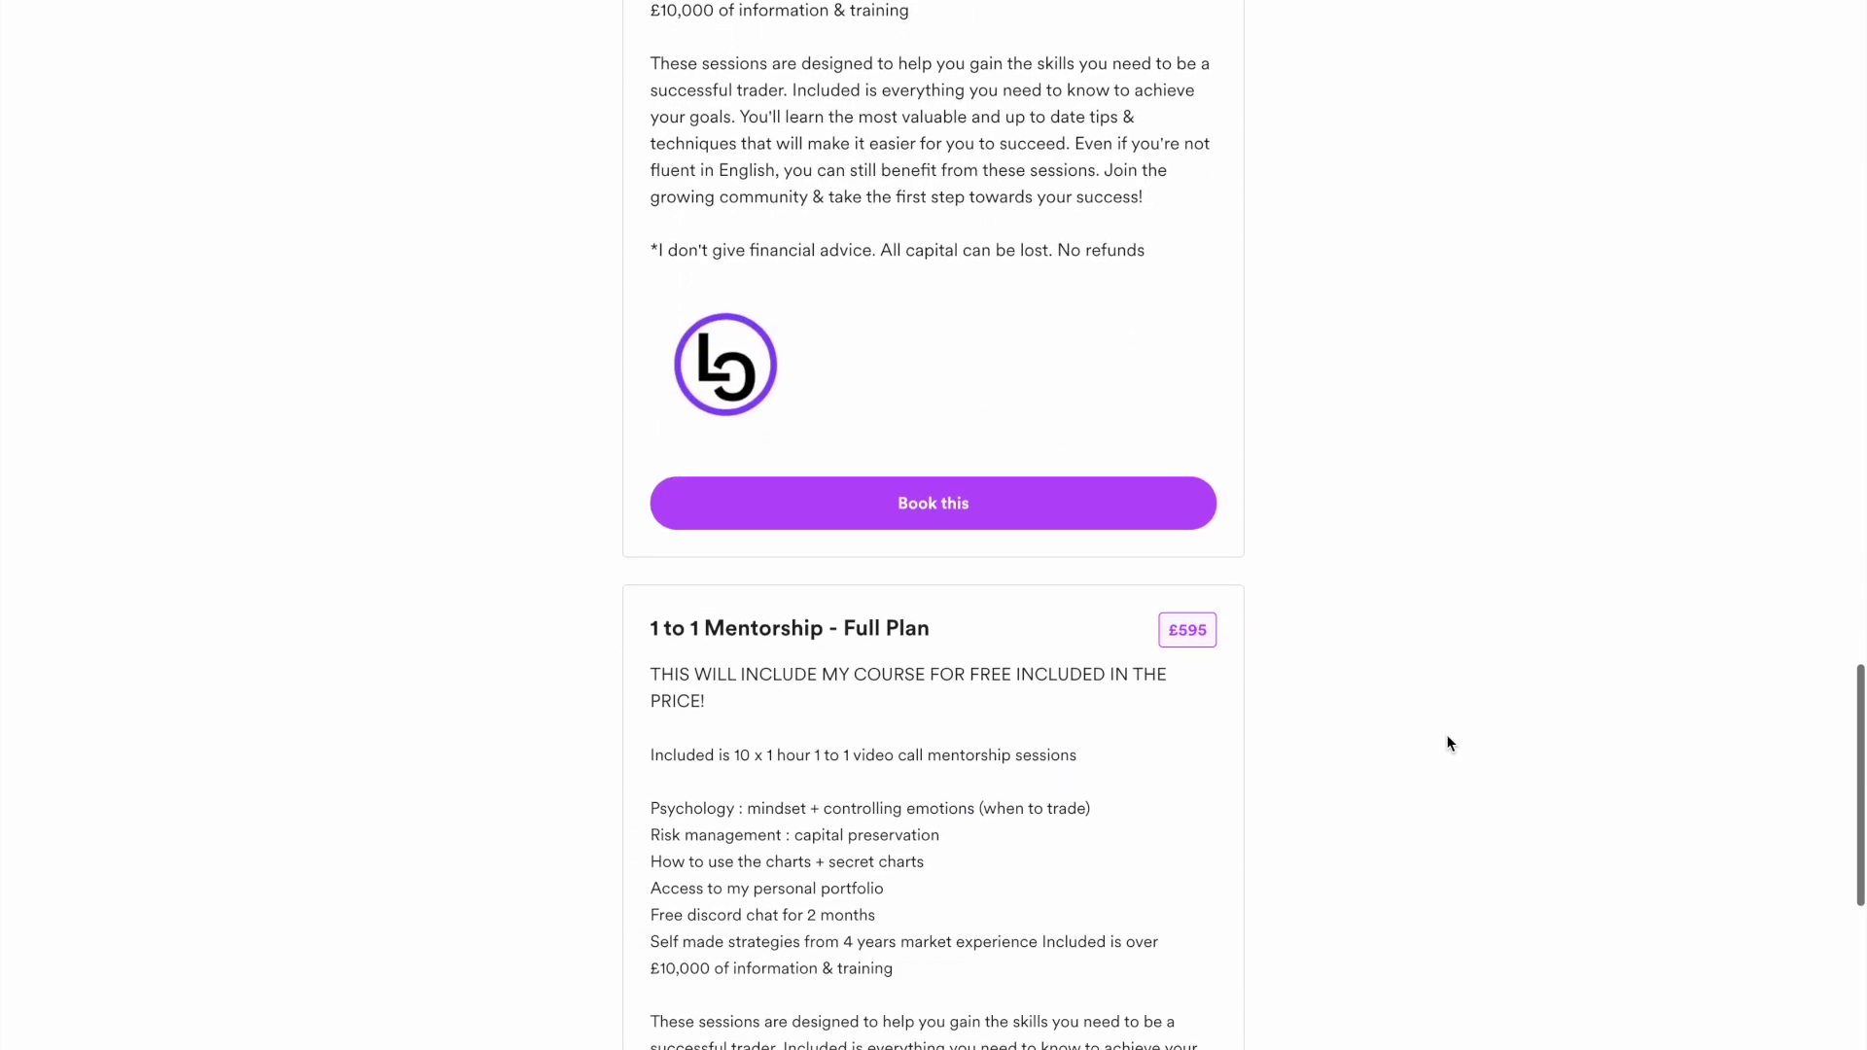
scroll(1447, 744, down, 2)
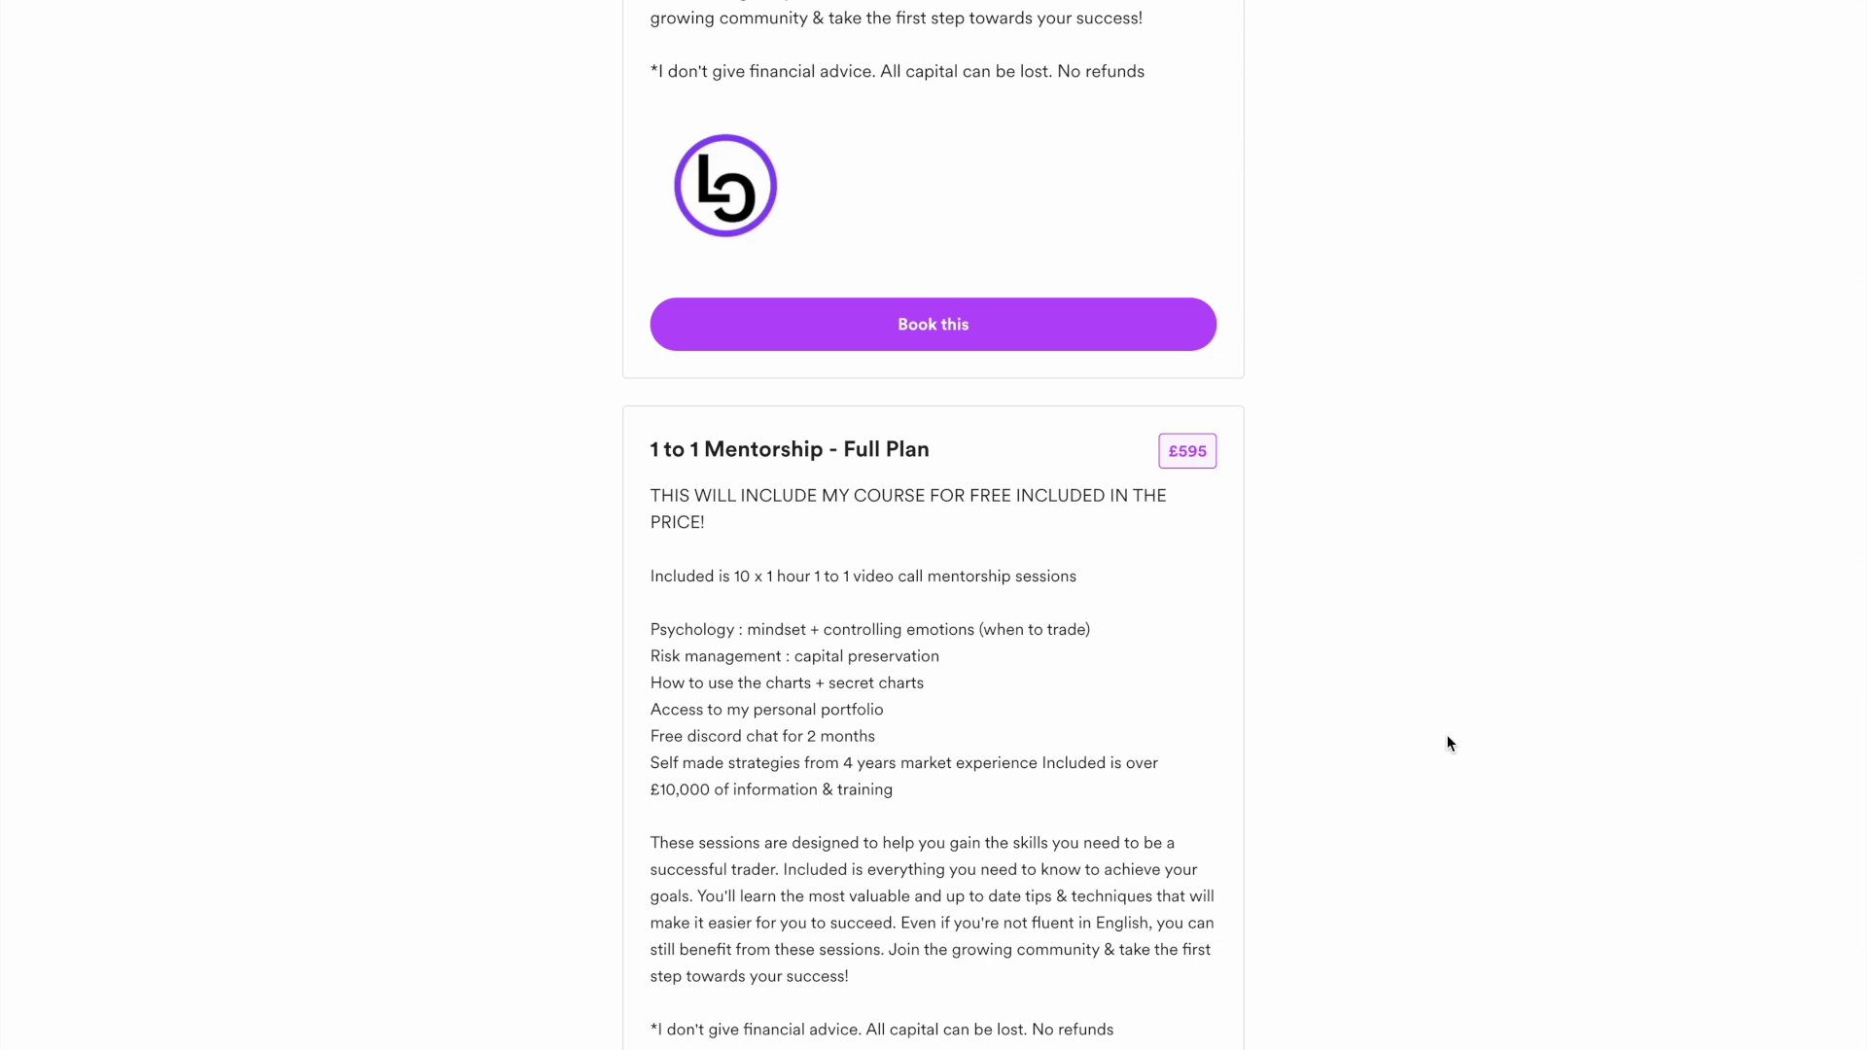